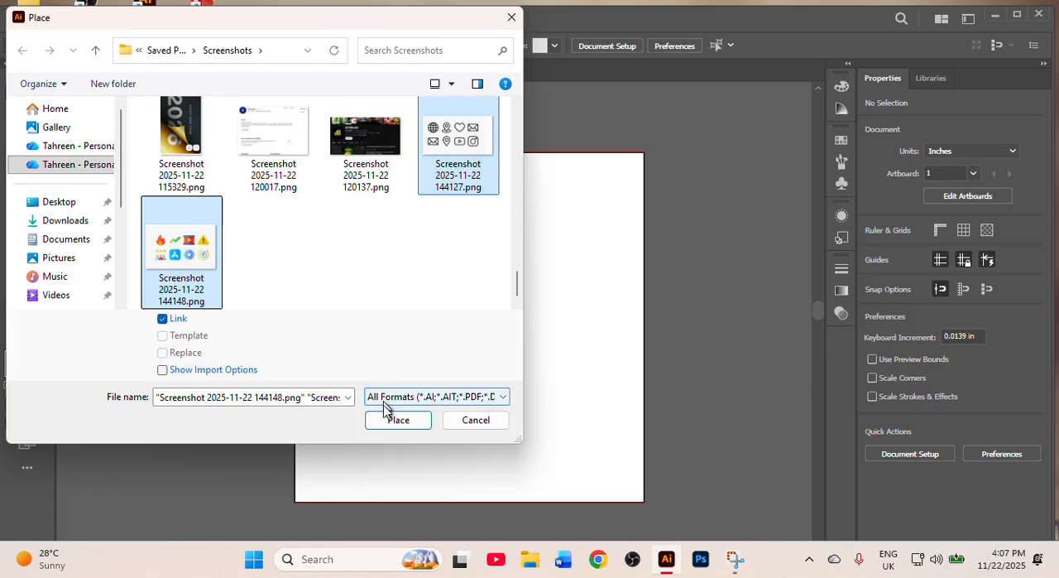
- Place the two selected icon screenshots as linked images on the artboard, outline icons above the coloured icons
left_click(390, 420)
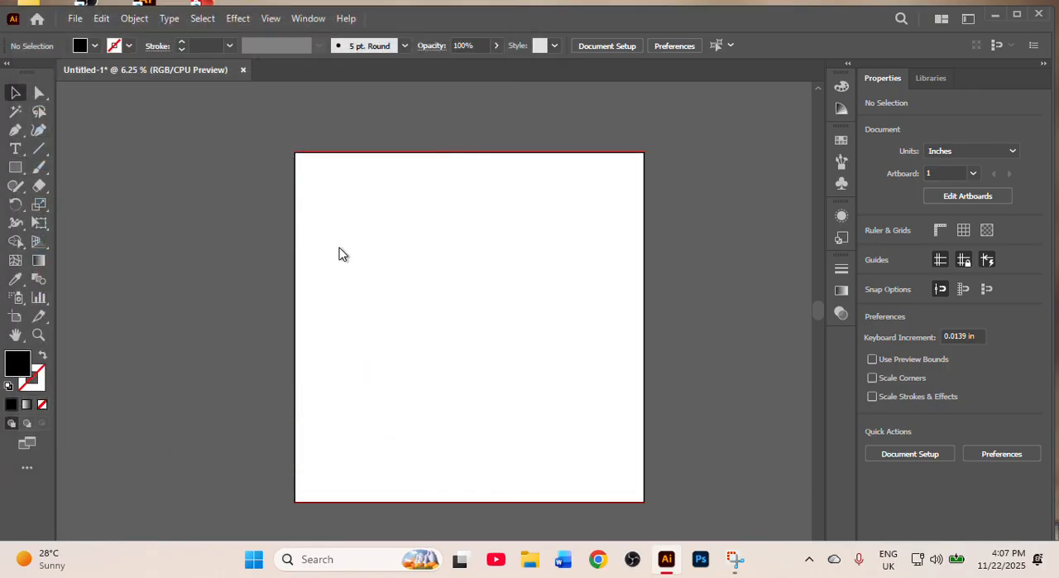
left_click_drag(314, 168, 508, 274)
left_click_drag(337, 354, 518, 452)
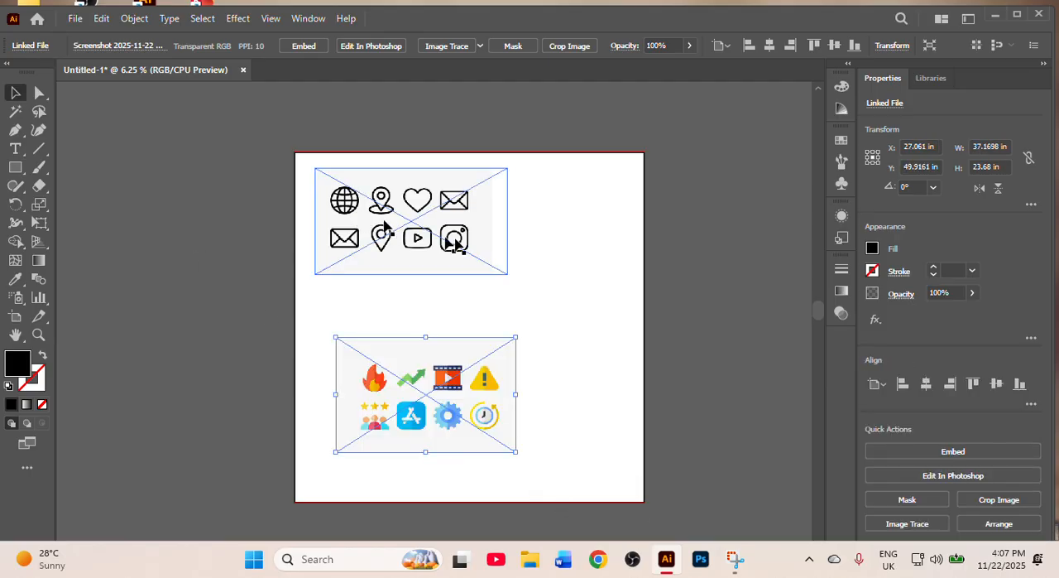
left_click(383, 249)
left_click(258, 245)
- Move both placed icon images towards the artboard's horizontal centre and embed them in the document
left_click_drag(333, 218, 397, 218)
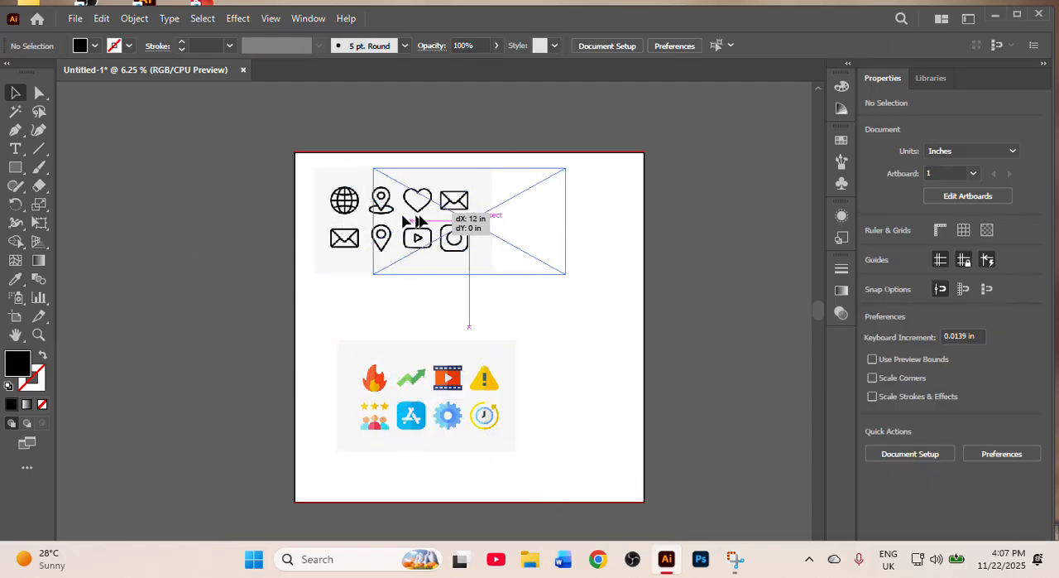
left_click_drag(421, 386, 454, 367)
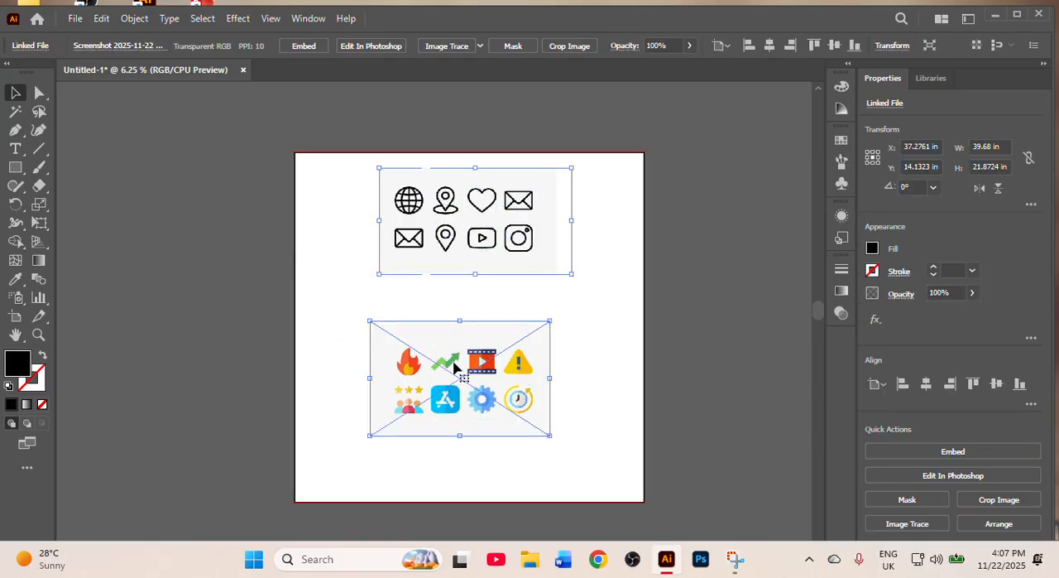
left_click(455, 264)
left_click(453, 389, "shift")
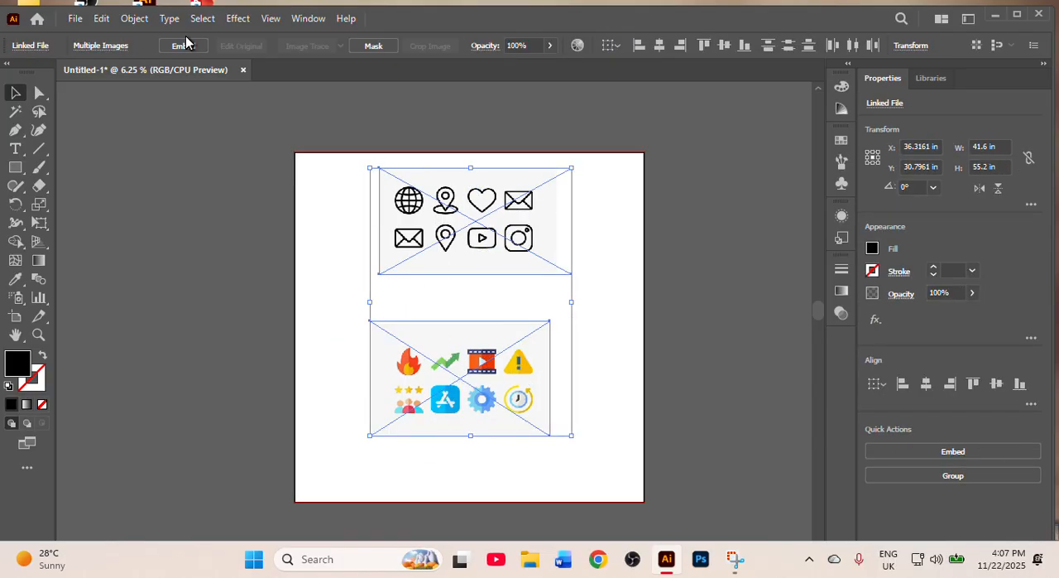
left_click(183, 47)
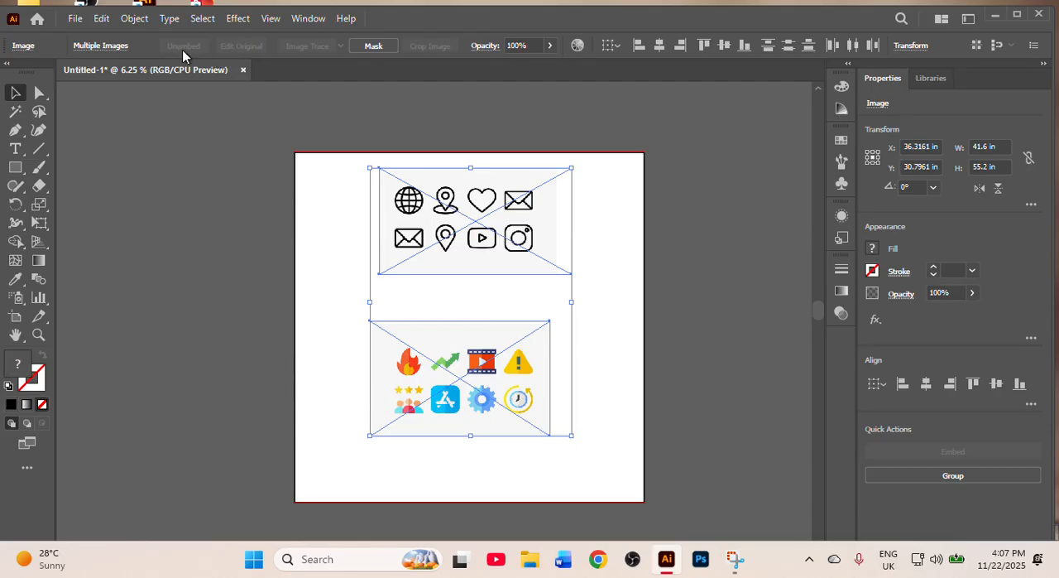
left_click(233, 261)
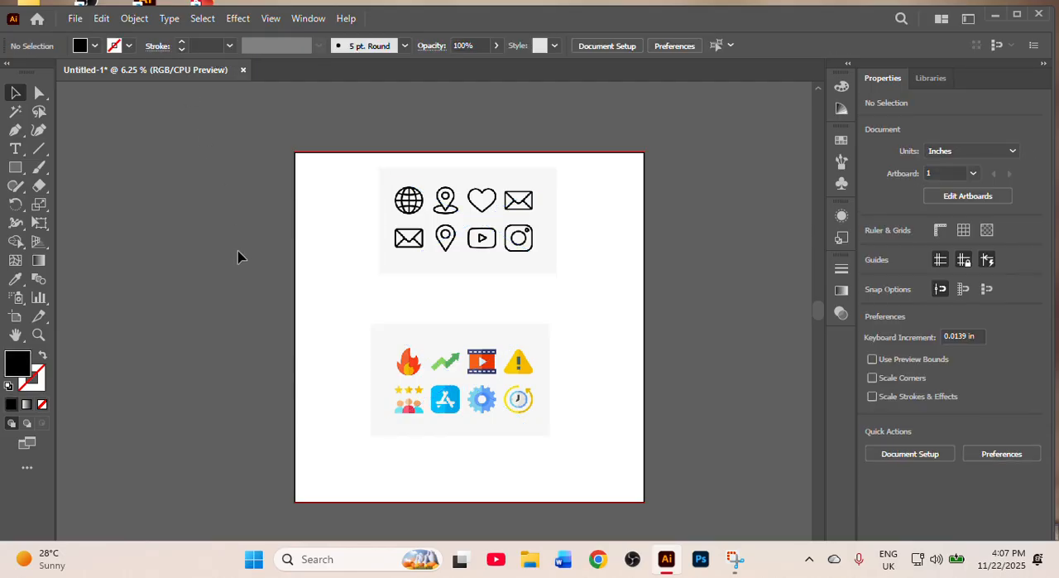
left_click_drag(459, 207, 444, 209)
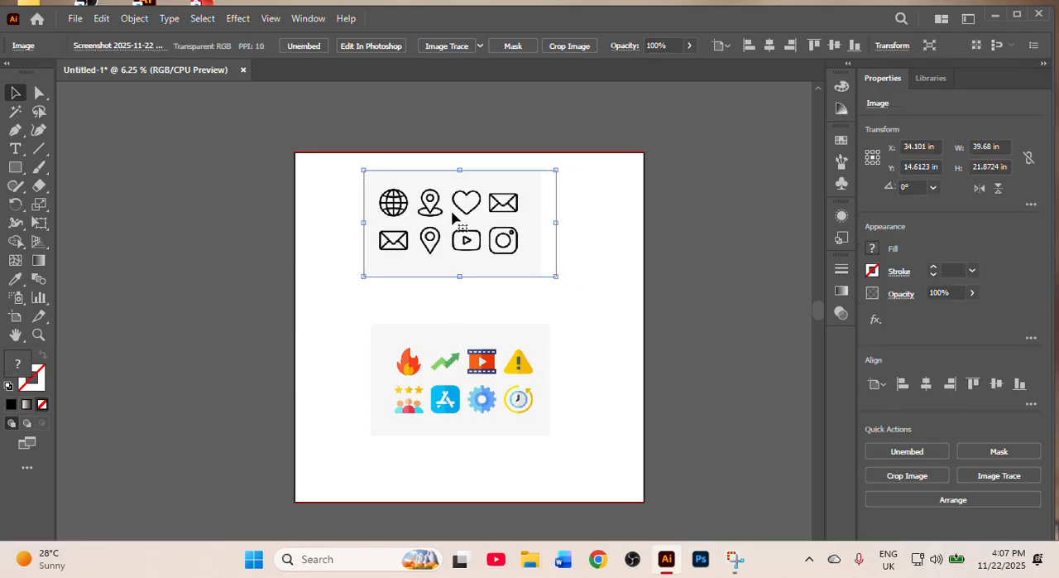
left_click(280, 303)
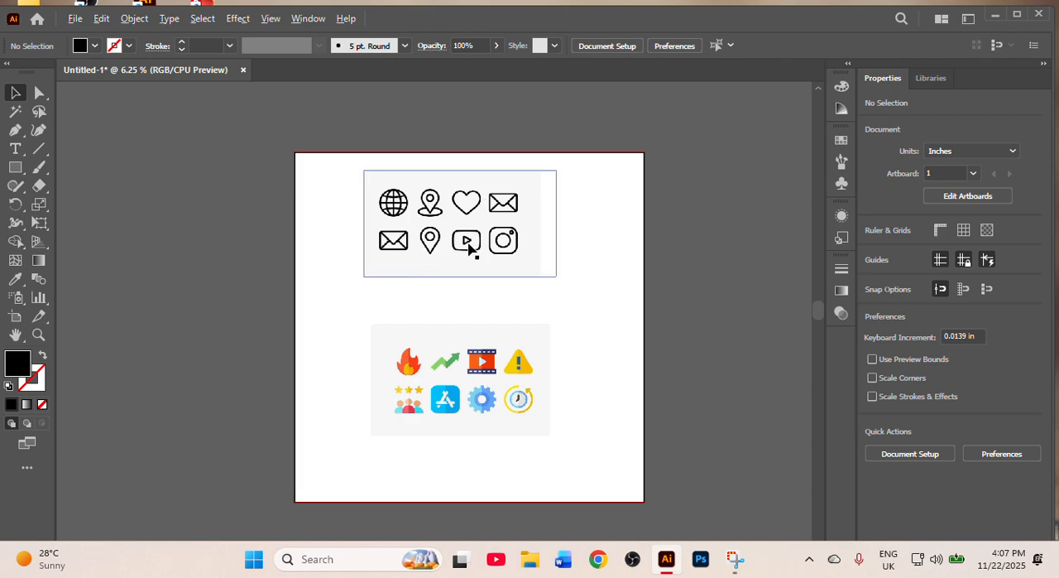
- Examine the edge quality of the outline icons up close and compare both icon images
scroll(468, 248, "up", 3)
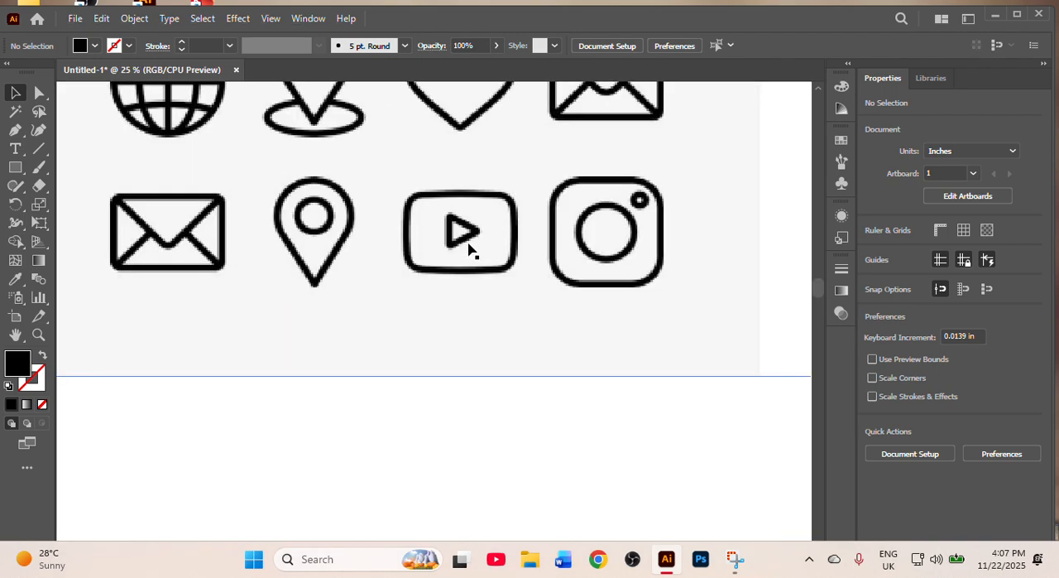
scroll(469, 249, "up", 5)
scroll(478, 295, "up", 2)
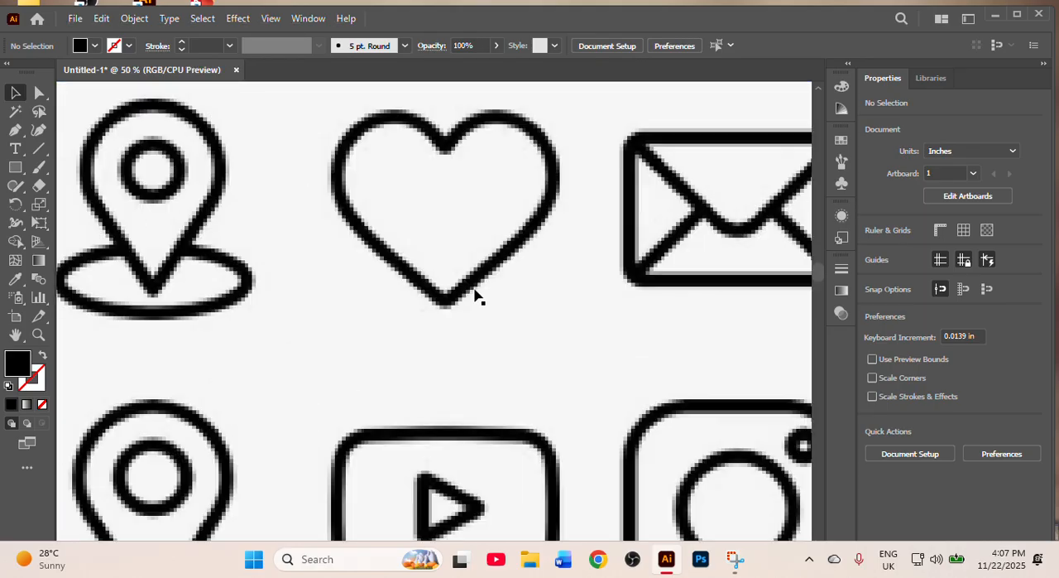
scroll(477, 296, "down", 4)
scroll(475, 296, "down", 5)
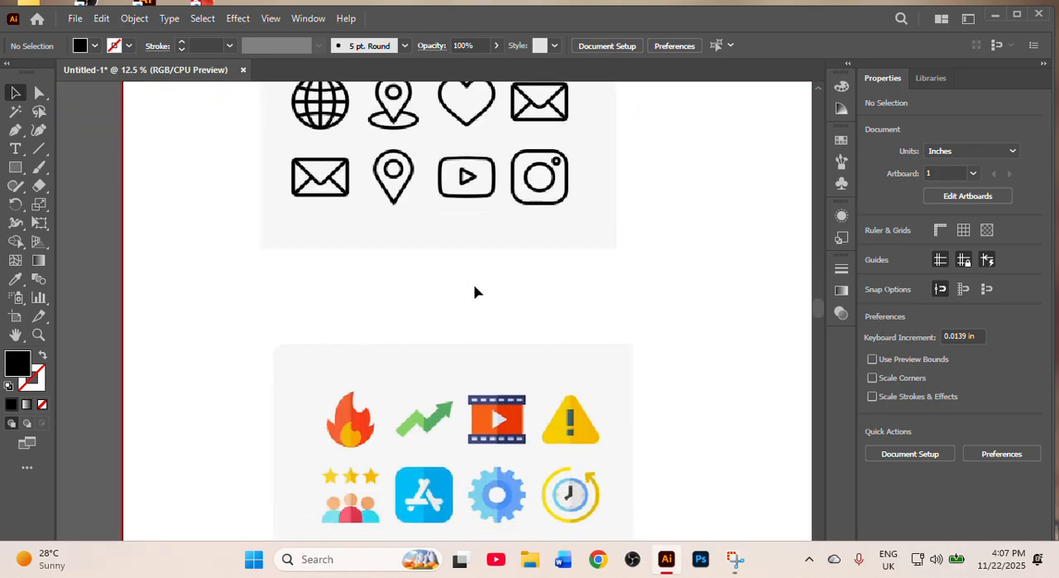
scroll(468, 176, "down", 2)
scroll(469, 175, "up", 1)
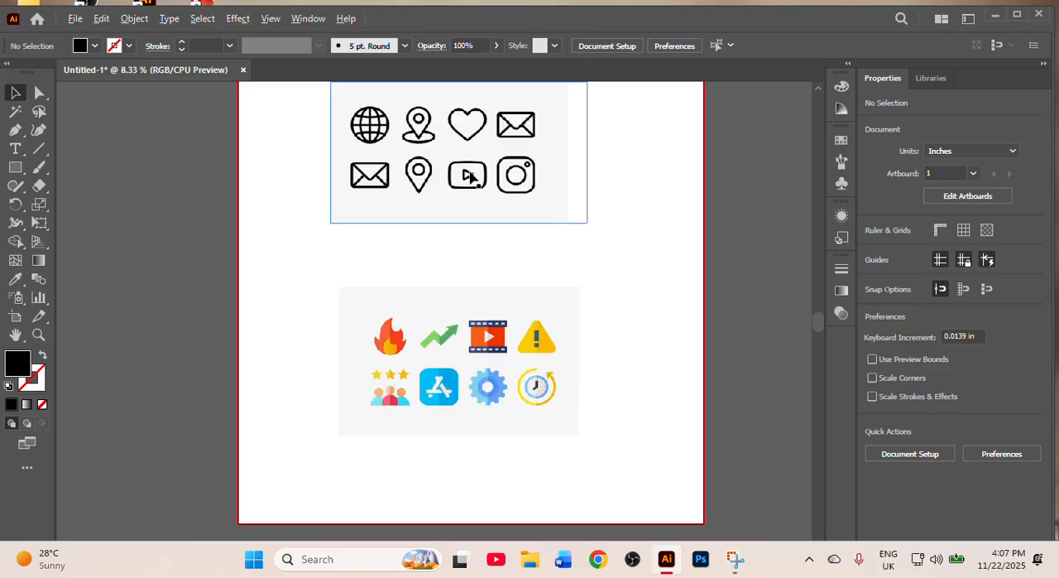
scroll(471, 177, "up", 3)
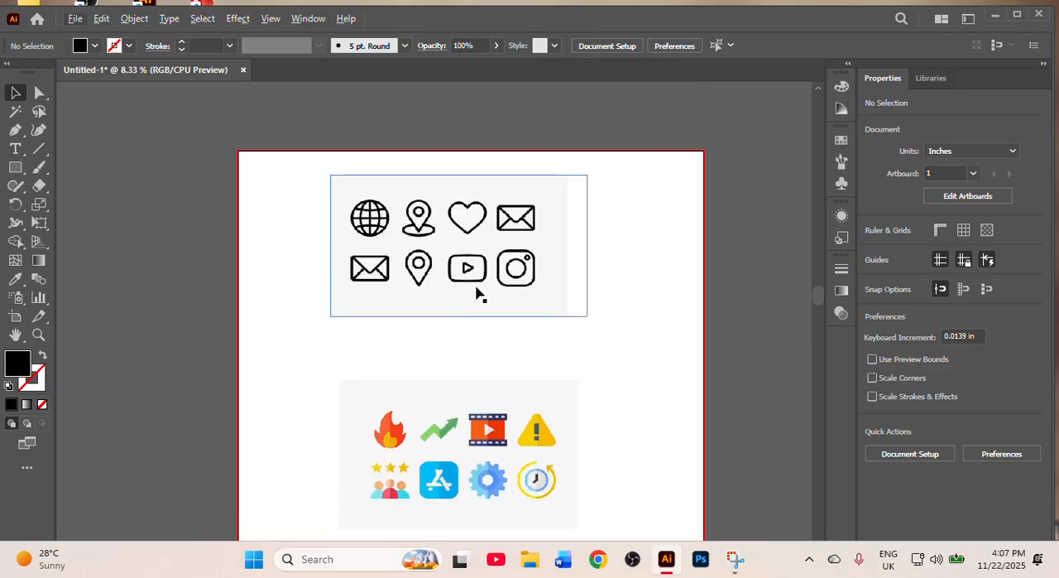
- Image Trace the outline icon image with the default preset and show the advanced Image Trace settings
left_click(447, 252)
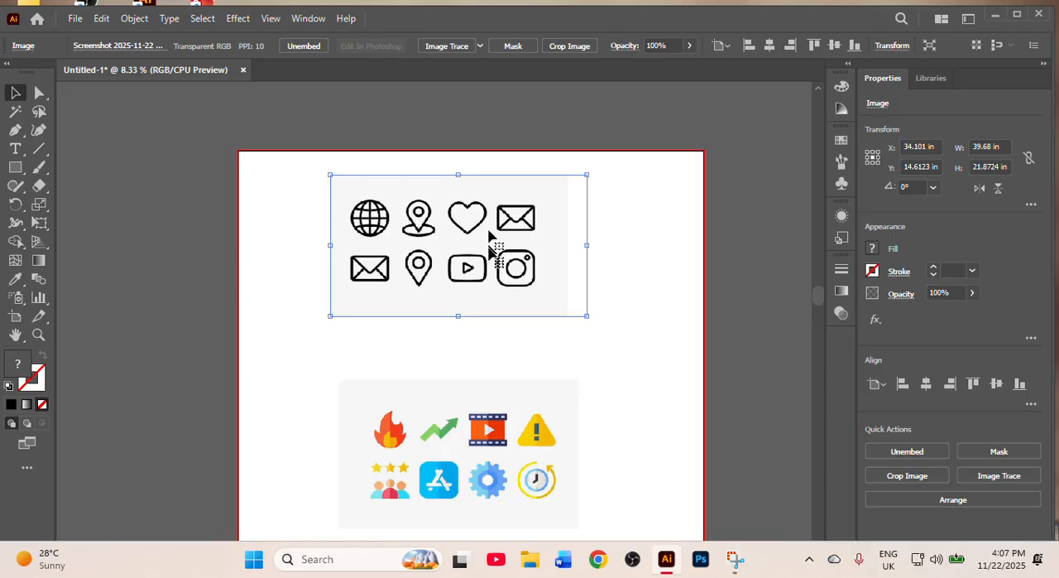
left_click(460, 48)
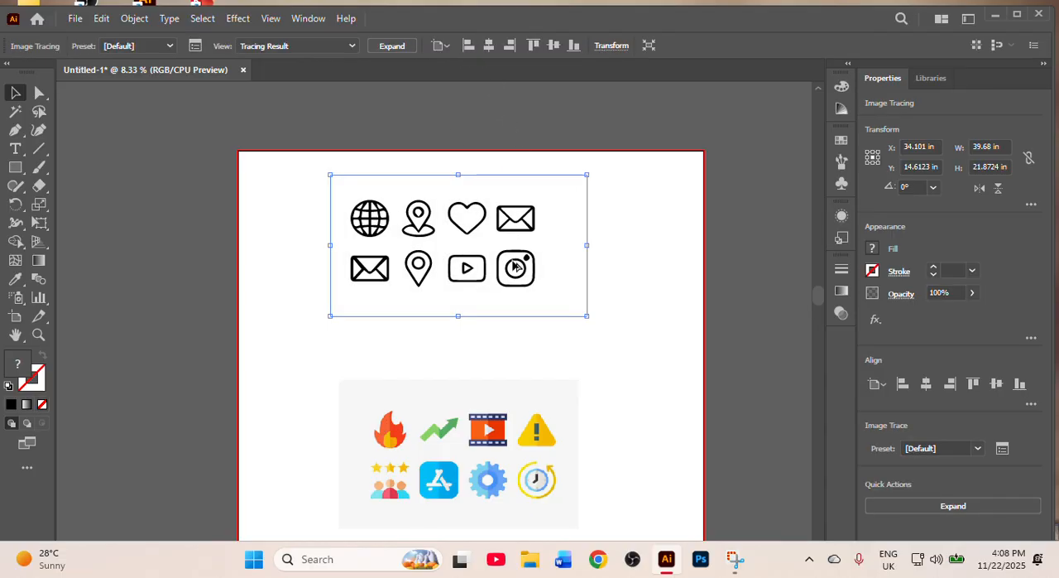
scroll(515, 266, "up", 2)
scroll(496, 273, "up", 2)
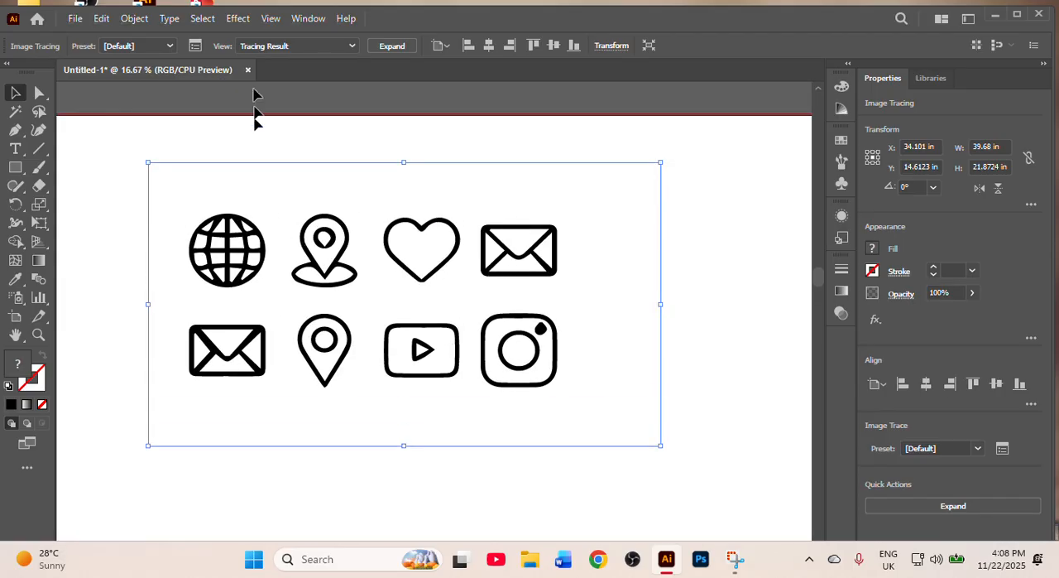
left_click(313, 20)
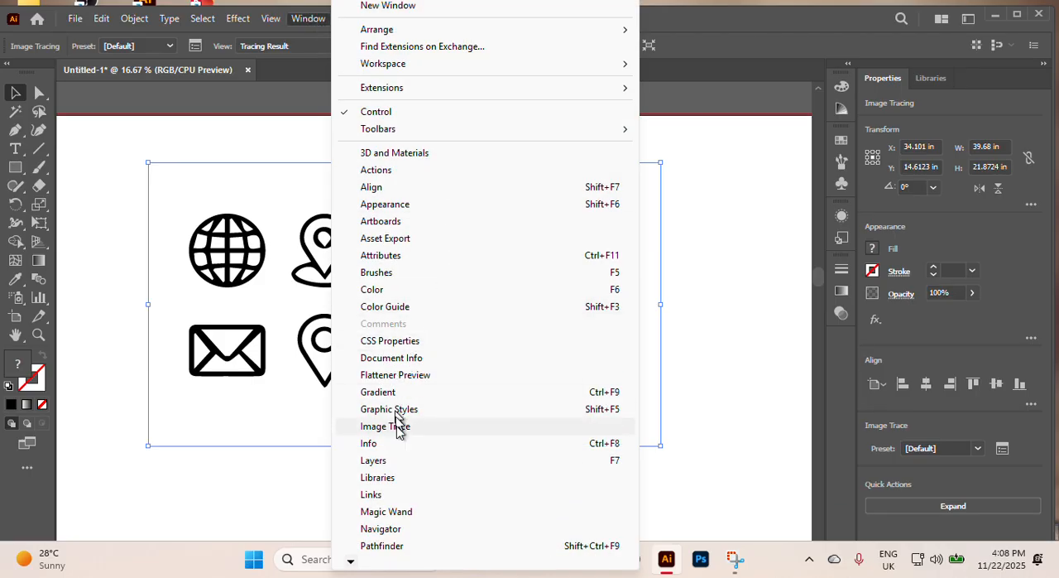
left_click(422, 427)
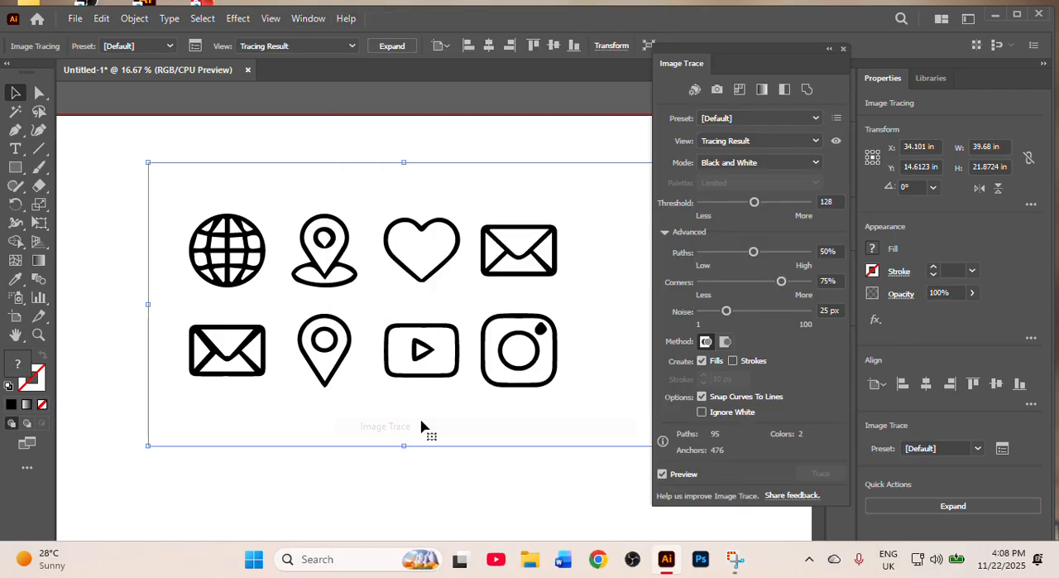
left_click(663, 233)
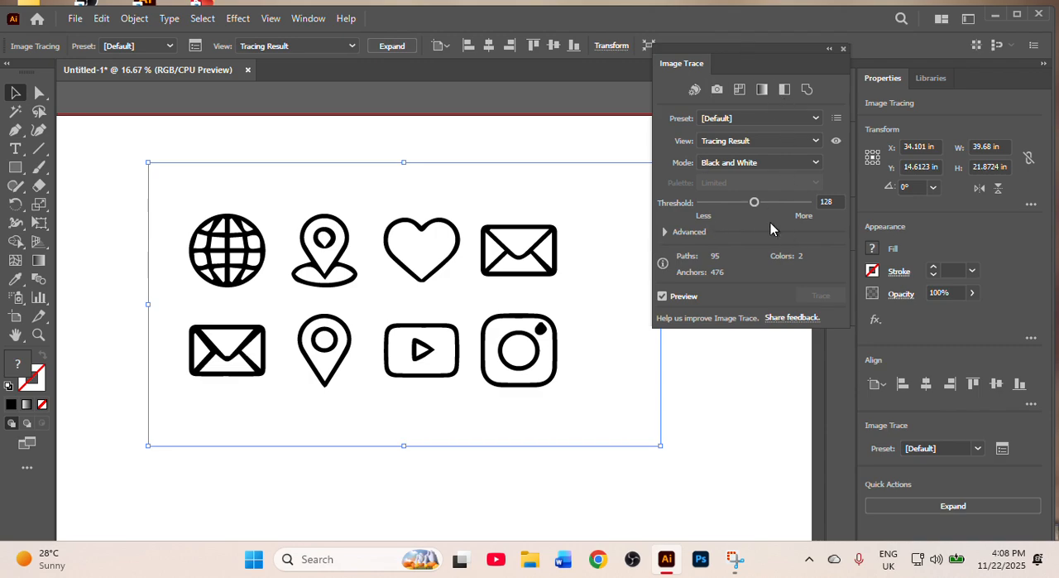
left_click(669, 230)
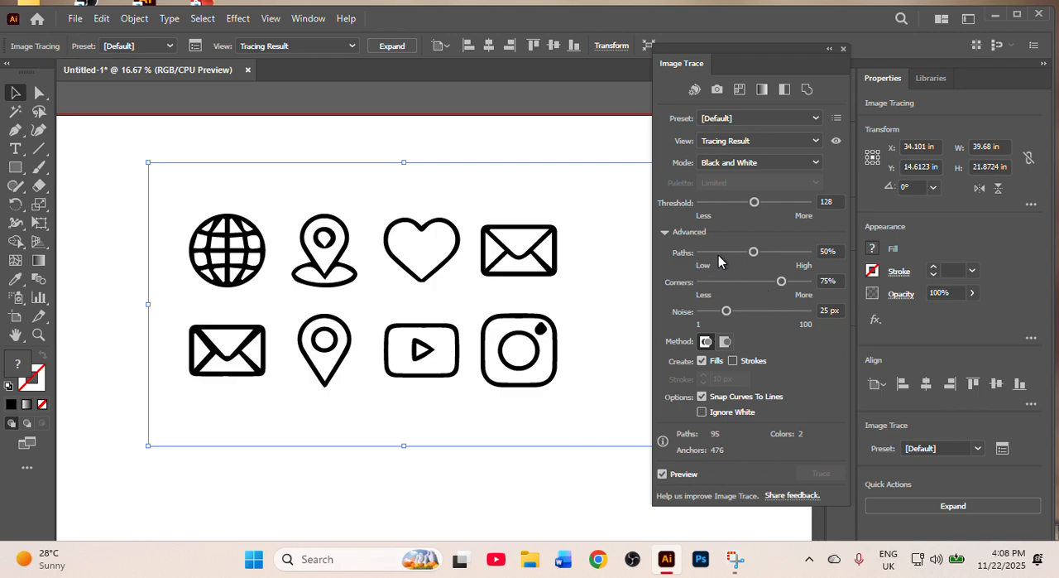
- Set the tracing's Paths to 89%, Corners to 100% and Noise to 19 px, and close the trace settings
left_click(782, 252)
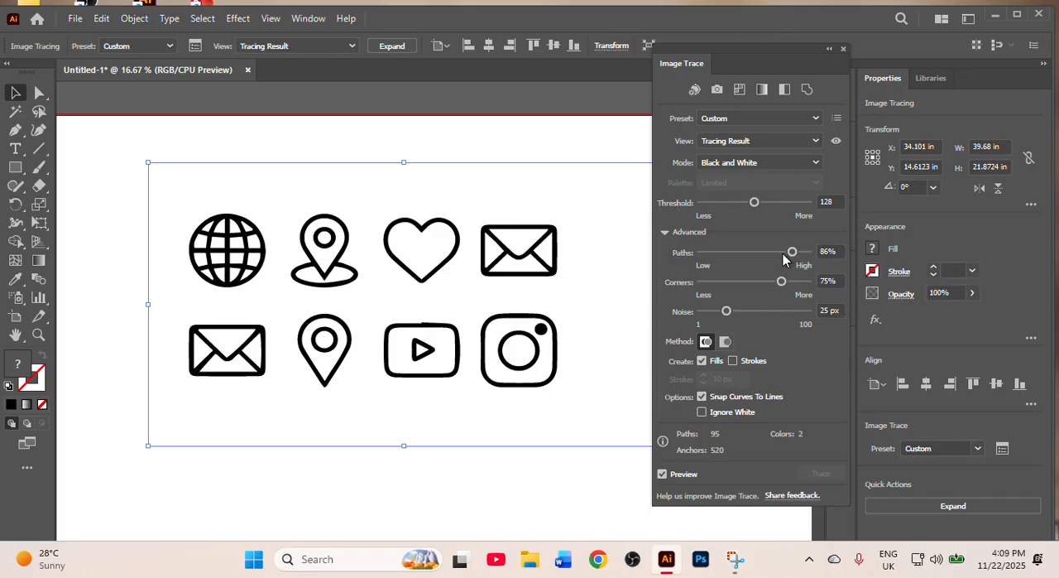
left_click(783, 252)
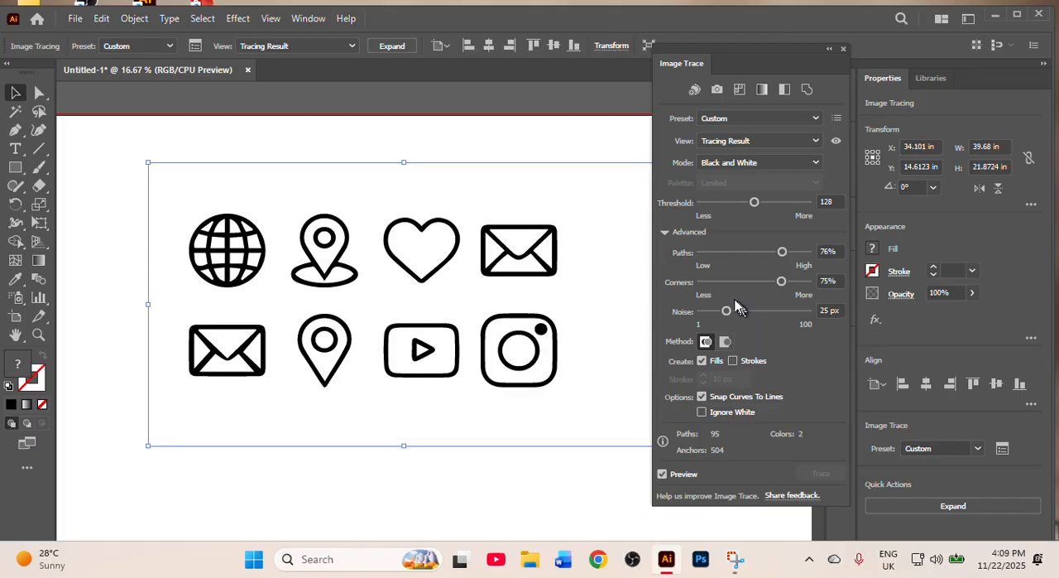
mouse_move(725, 312)
left_mouse_down()
mouse_move(716, 314)
mouse_move(761, 315)
mouse_move(727, 313)
left_mouse_up()
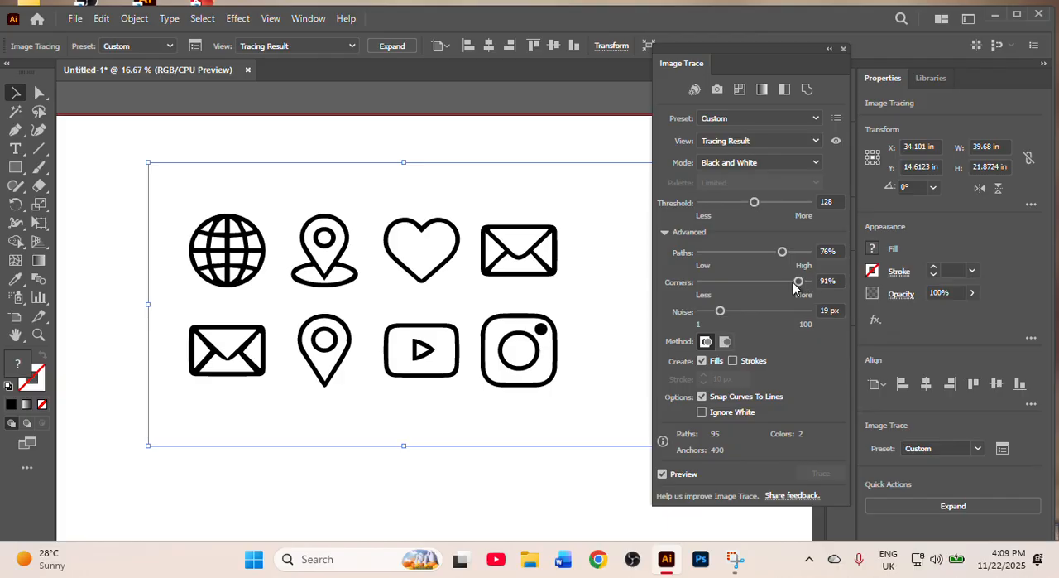
left_click_drag(804, 286, 813, 283)
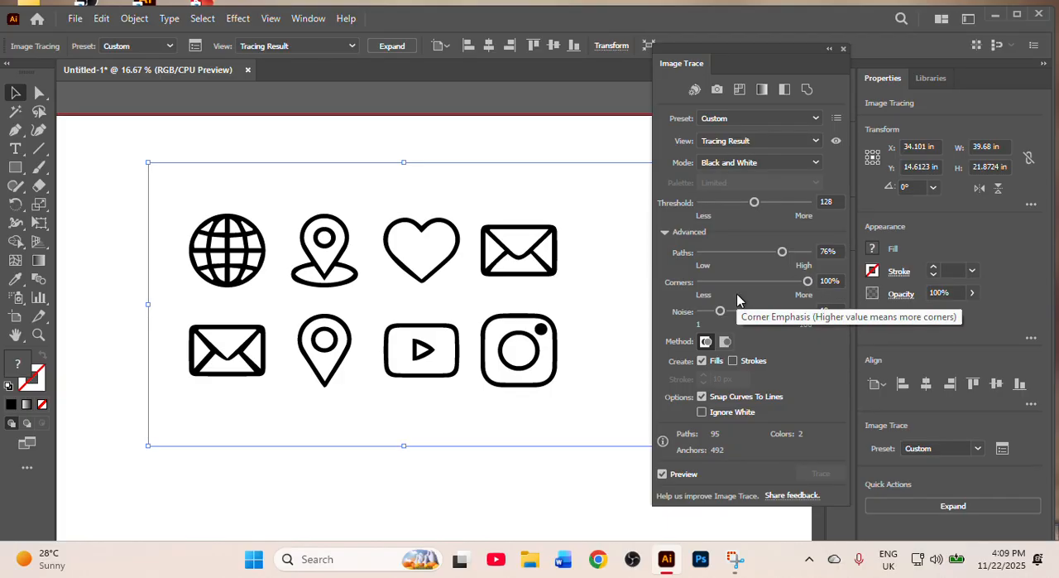
left_click_drag(782, 251, 801, 257)
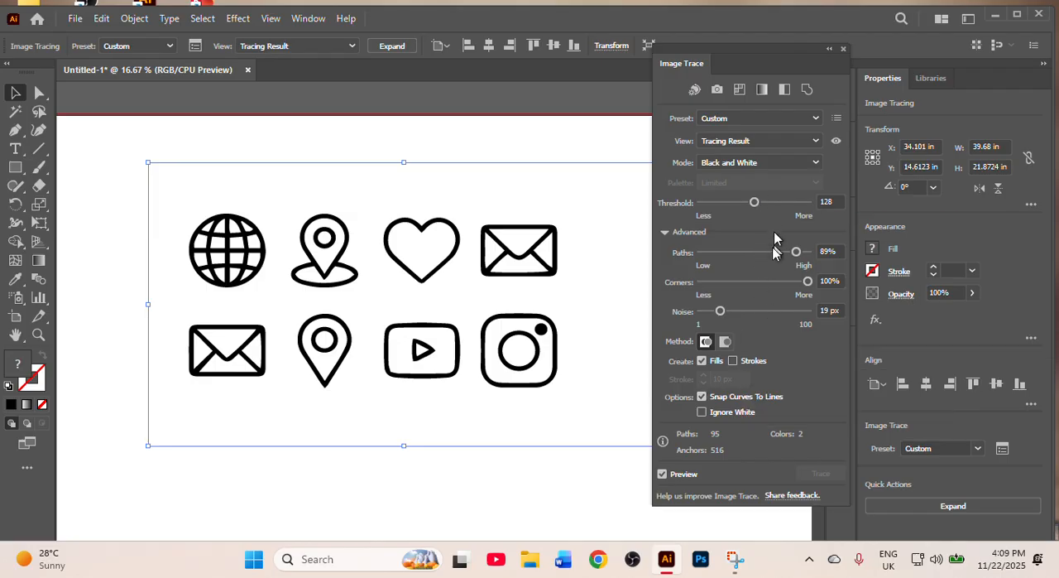
left_click(843, 50)
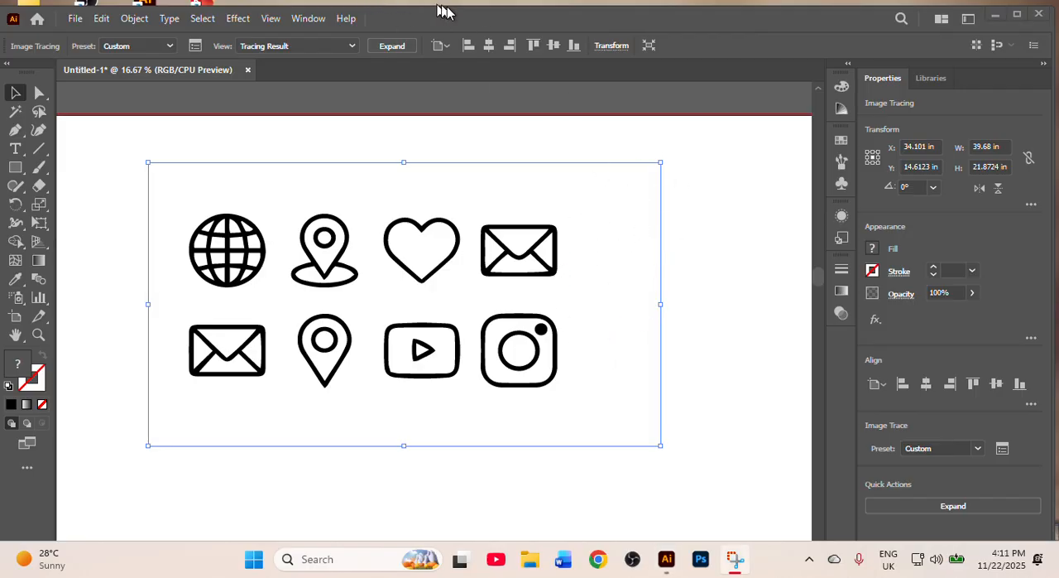
- Move the traced outline icons off the artboard onto the empty canvas just above it
scroll(480, 255, "down", 1)
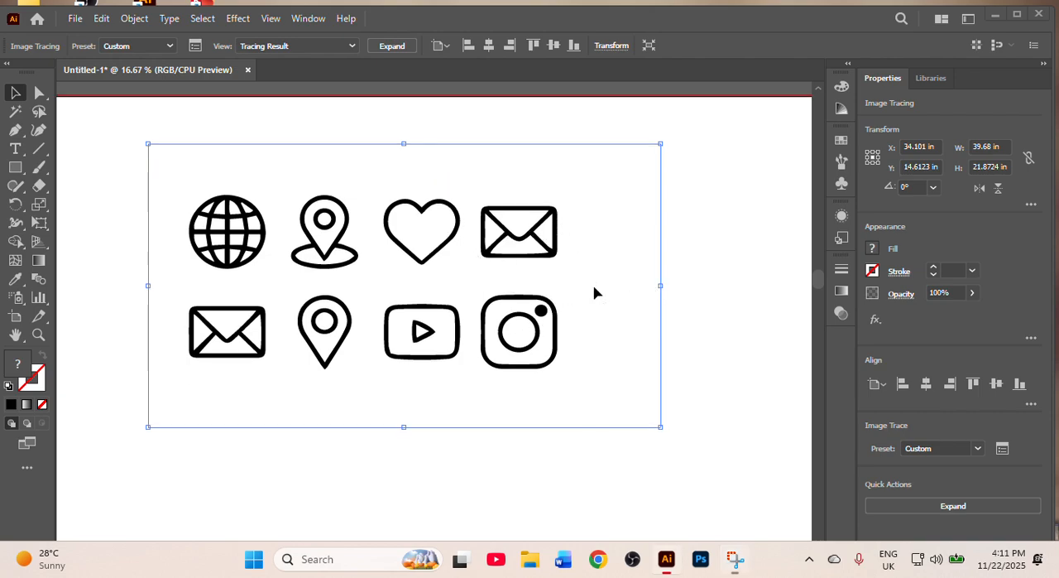
scroll(602, 311, "up", 3)
left_click_drag(606, 338, 621, 189)
scroll(614, 255, "up", 4)
scroll(613, 272, "up", 2)
left_click_drag(606, 326, 615, 209)
scroll(611, 245, "up", 5)
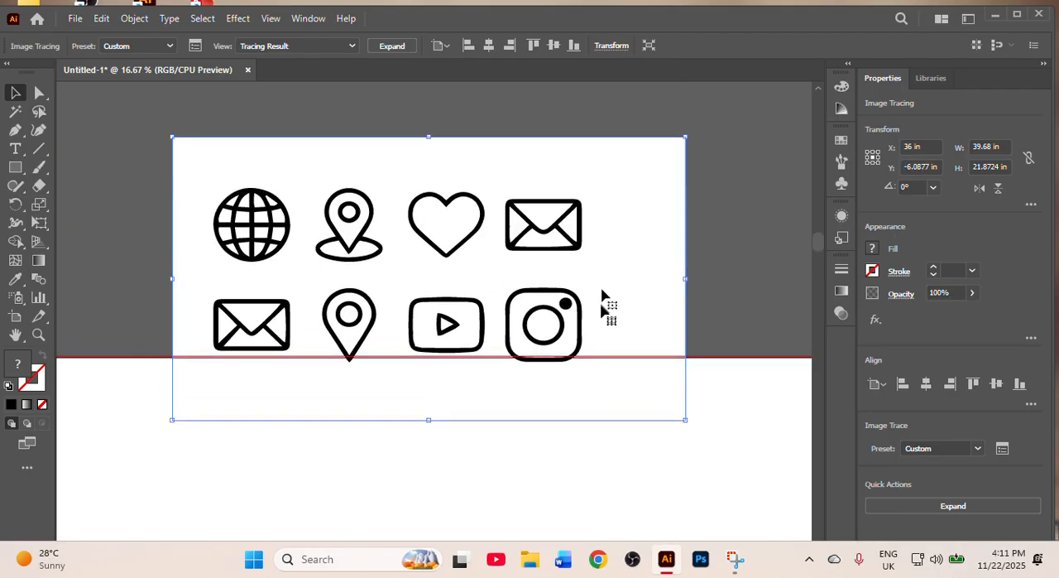
mouse_move(602, 307)
left_mouse_down()
mouse_move(605, 187)
mouse_move(605, 197)
left_mouse_up()
scroll(497, 252, "up", 3)
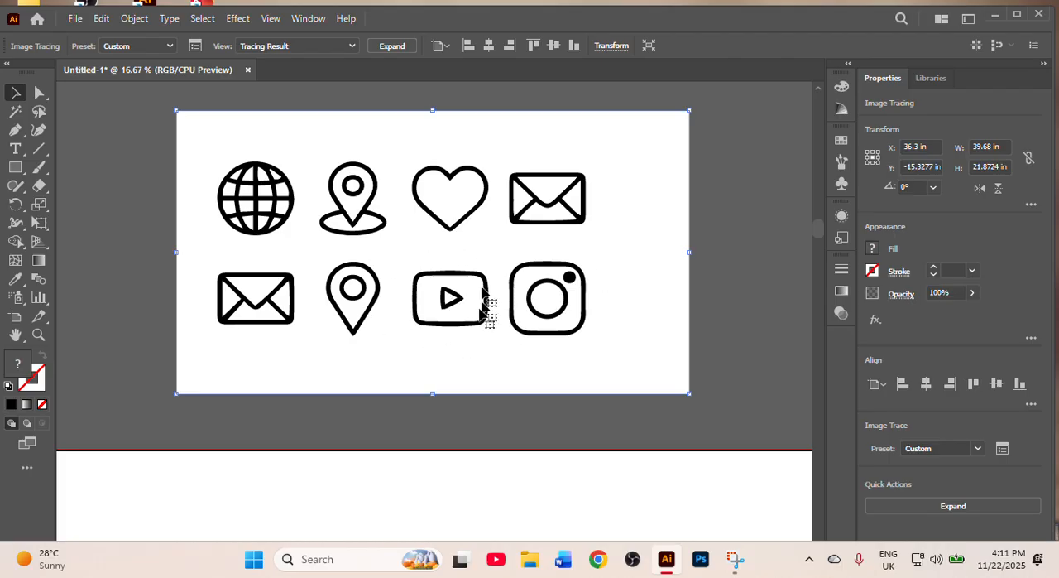
left_click(15, 111)
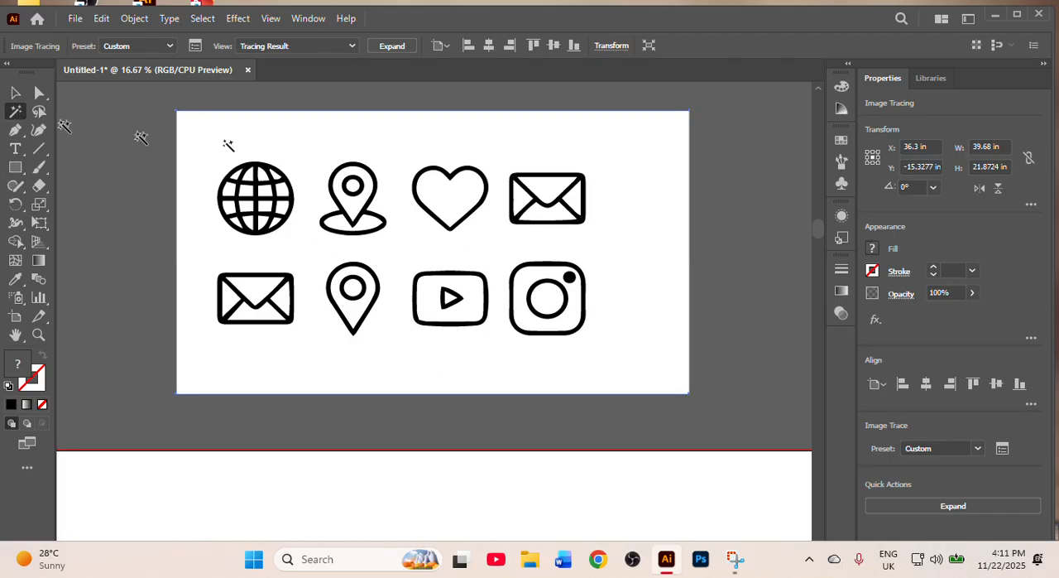
key("Delete")
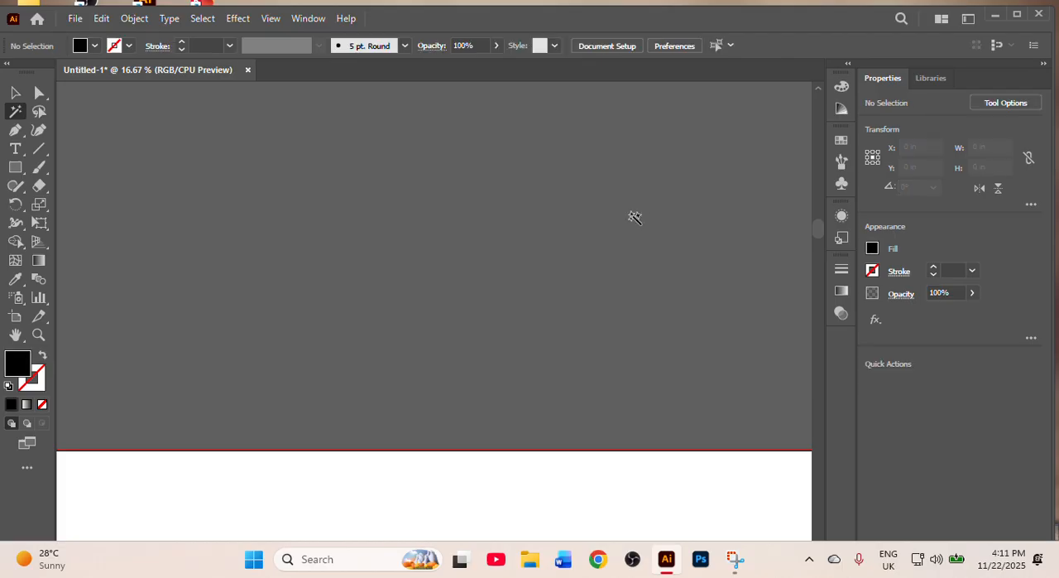
key("ctrl+z")
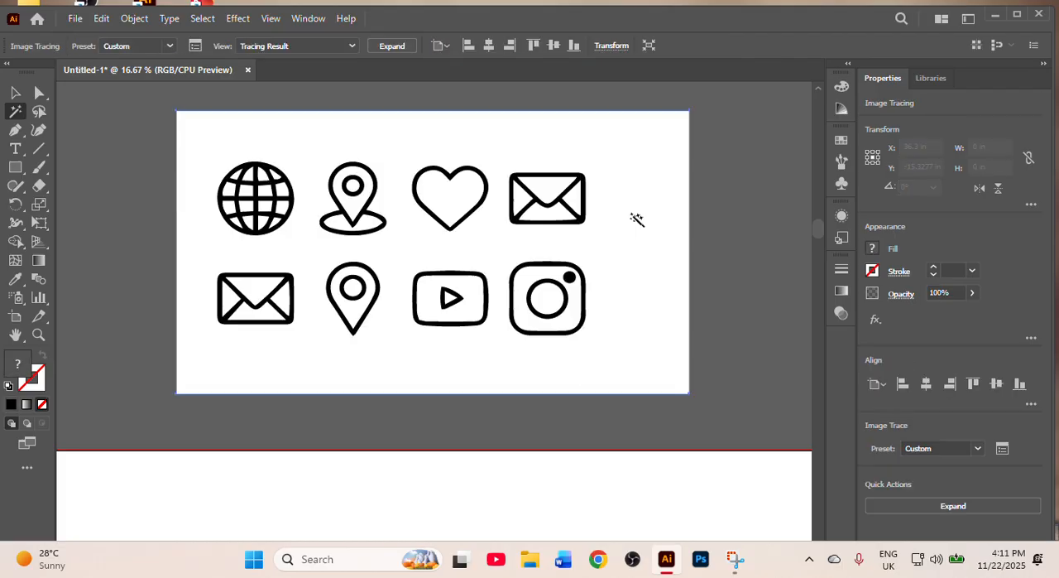
- Expand the traced outline icons into editable vector paths and return to the Selection tool
left_click(382, 47)
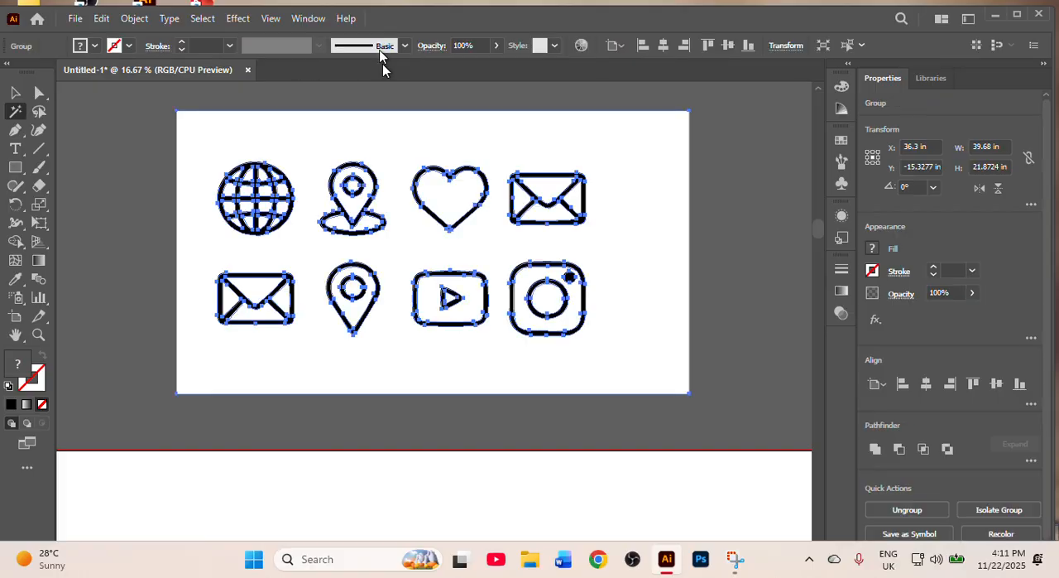
left_click(15, 92)
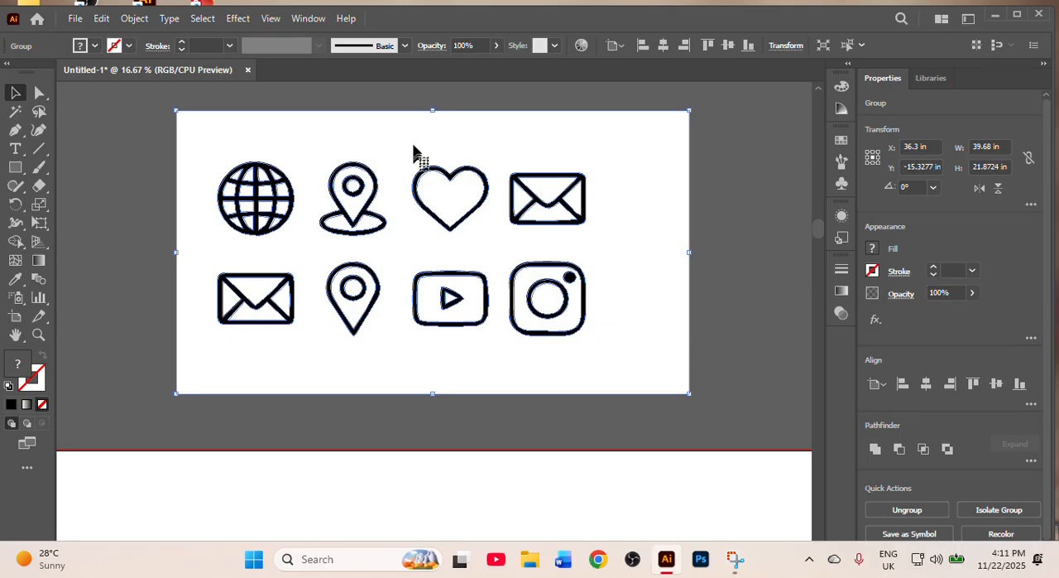
- Ungroup the traced outline icons, delete all their white shapes with the Magic Wand tool, and undo the deletion
left_click(16, 111)
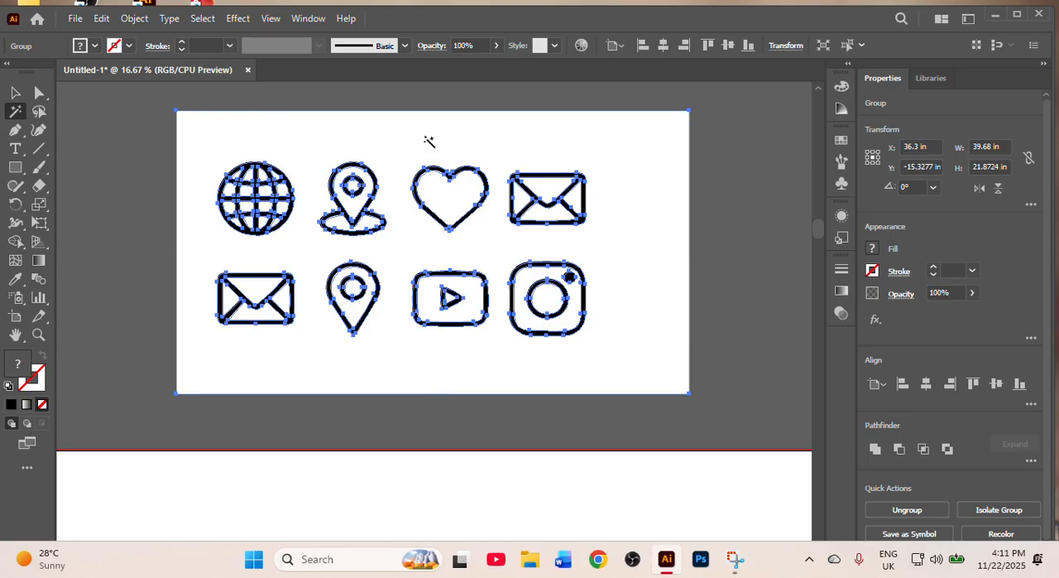
key("ctrl+shift+g")
key("Delete")
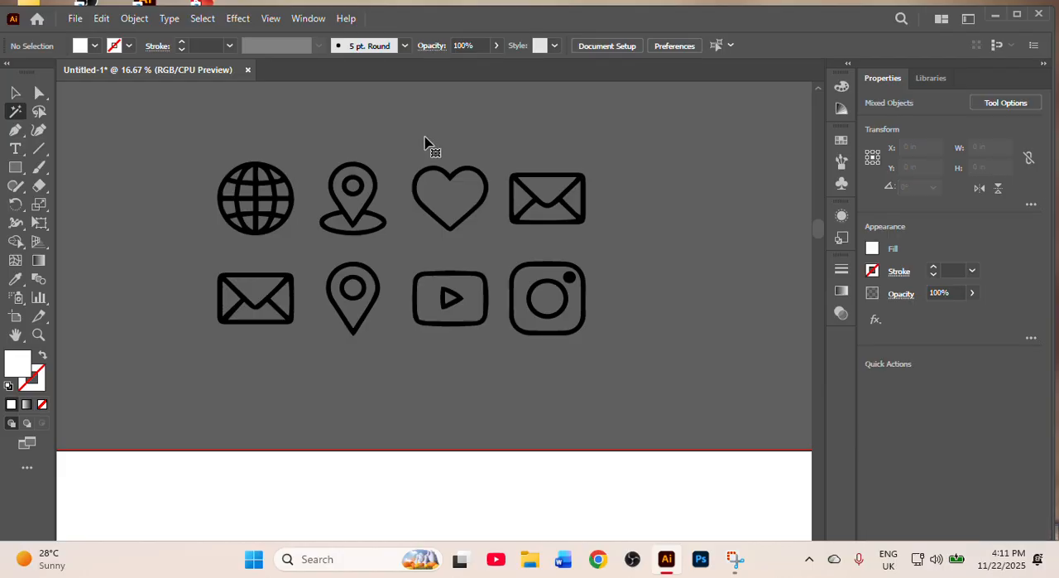
key("ctrl+z")
- Select and delete all the black outlines with the Magic Wand tool, undo the deletion, and return to the Selection tool
scroll(356, 201, "up", 1)
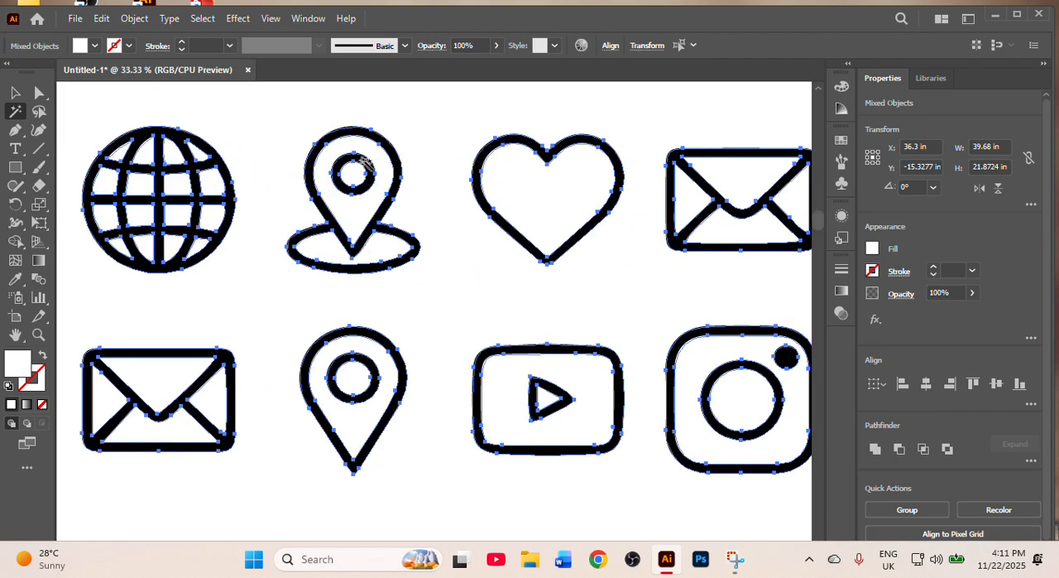
left_click(363, 158)
key("Delete")
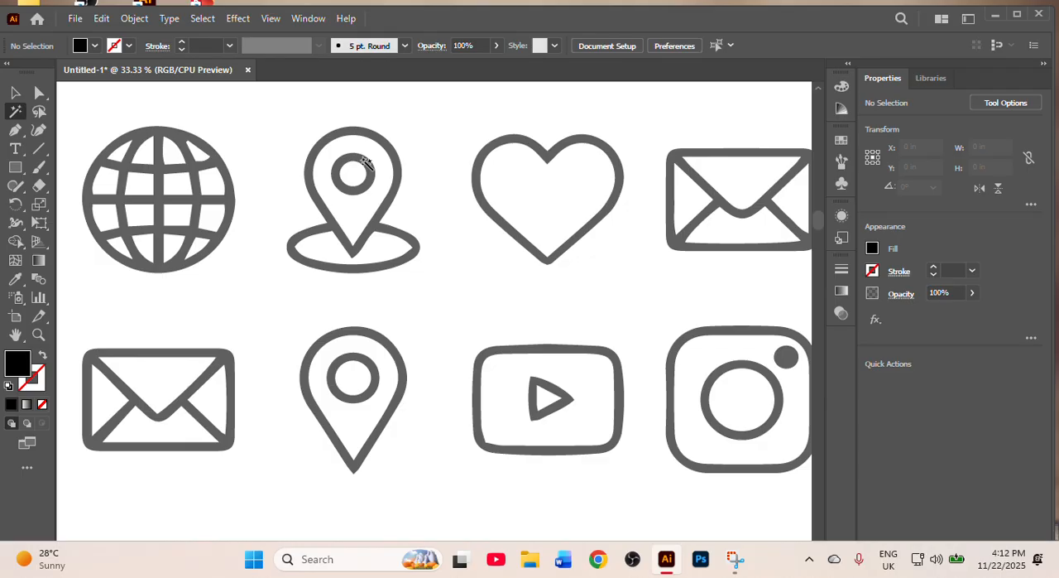
scroll(364, 162, "down", 2)
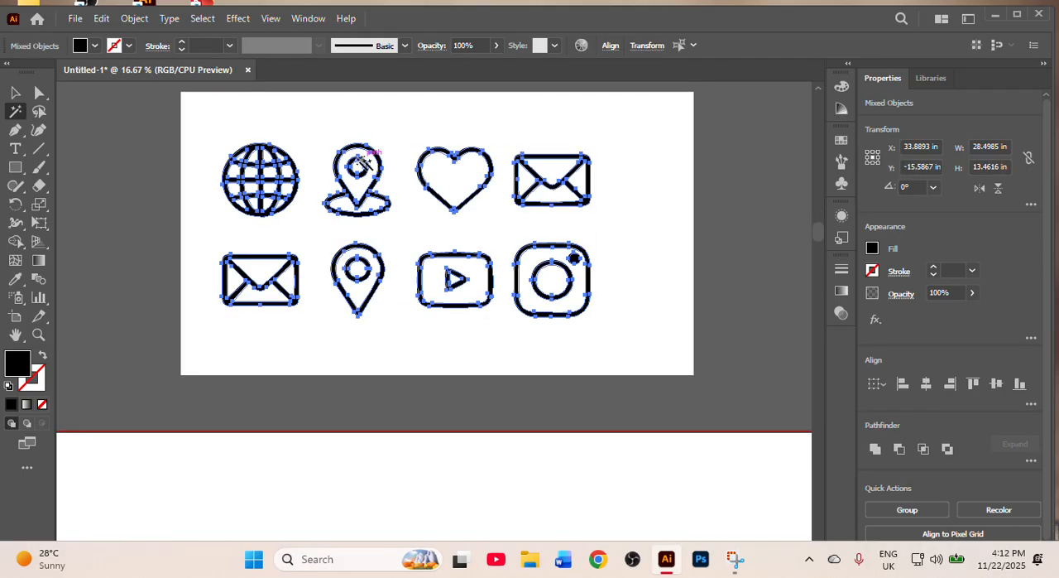
left_click(7, 92)
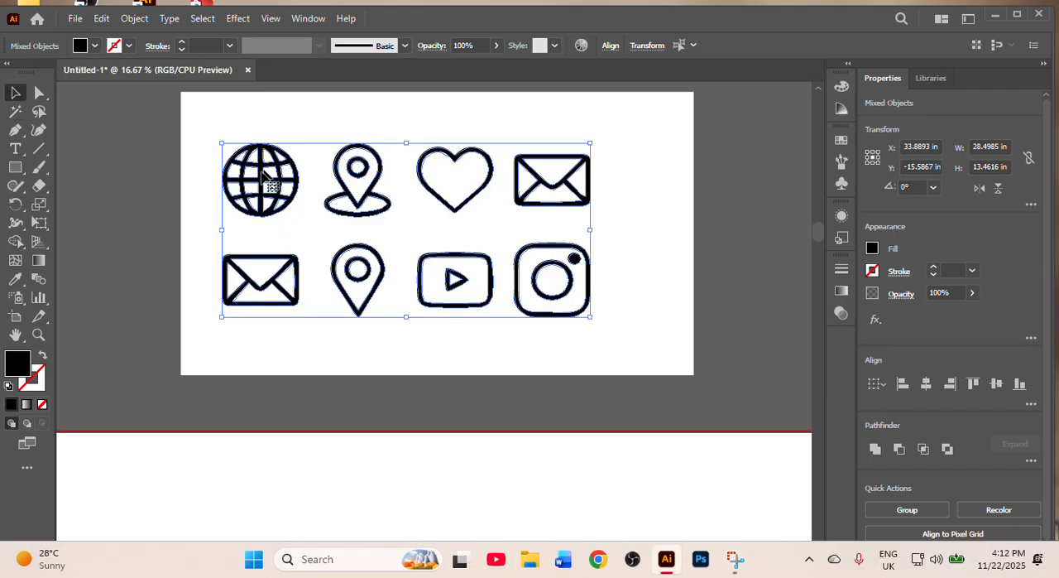
- Ungroup the expanded outline icons and deselect them
scroll(267, 175, "up", 1)
left_click(614, 192)
right_click(615, 192)
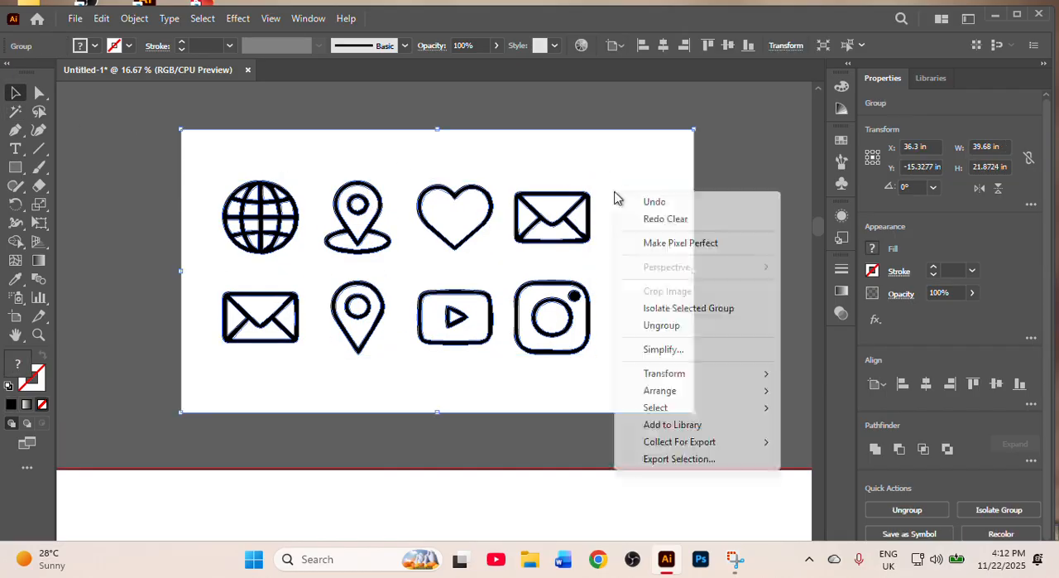
left_click(658, 326)
left_click(704, 231)
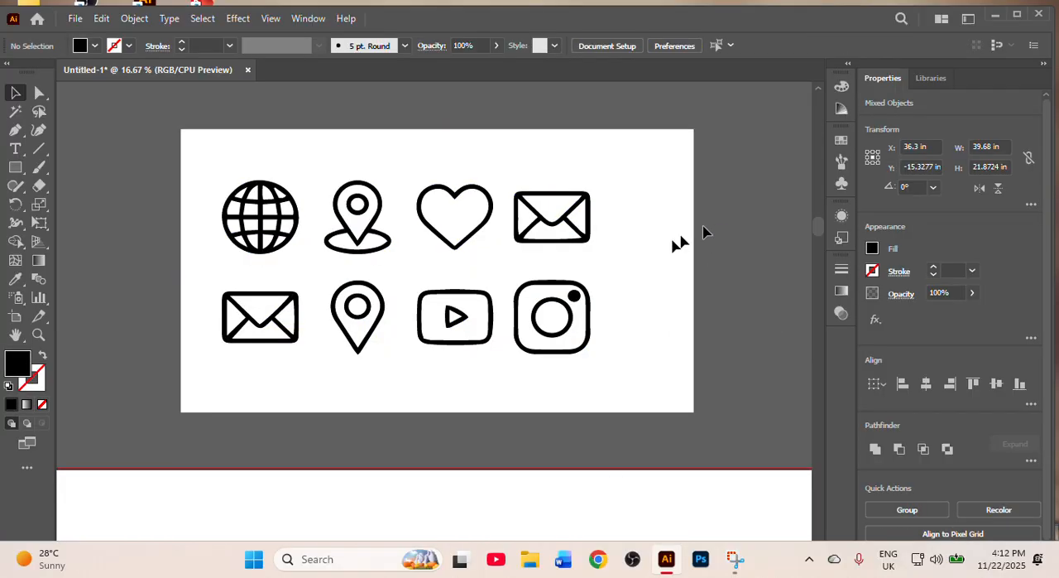
- Move the white background shape off the outline icons and pull the upper and lower white pieces out of the top-row envelope
left_click_drag(632, 287, 760, 329)
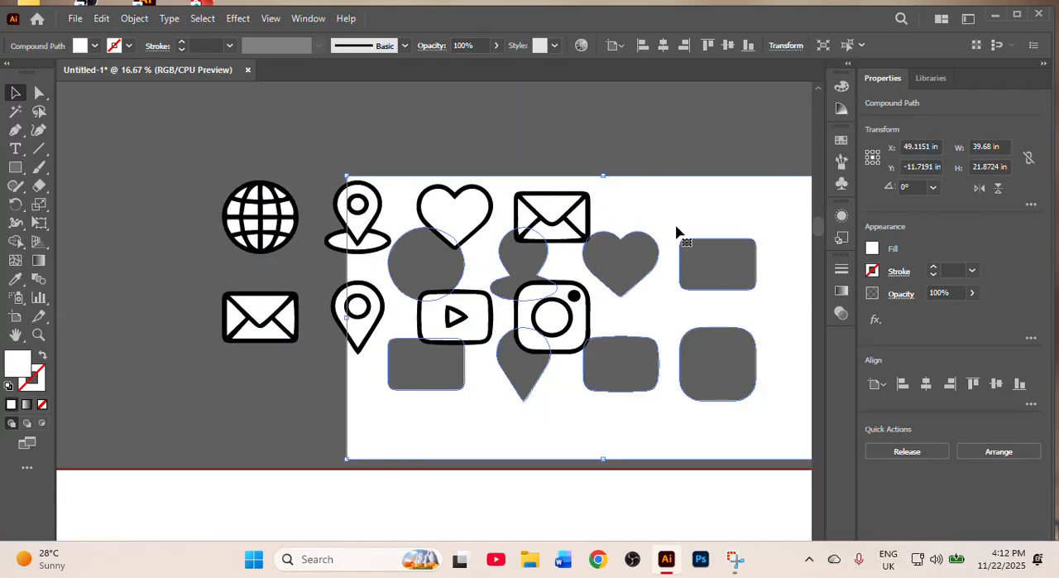
left_click_drag(676, 232, 737, 374)
left_click_drag(550, 216, 634, 189)
left_click_drag(554, 240, 639, 224)
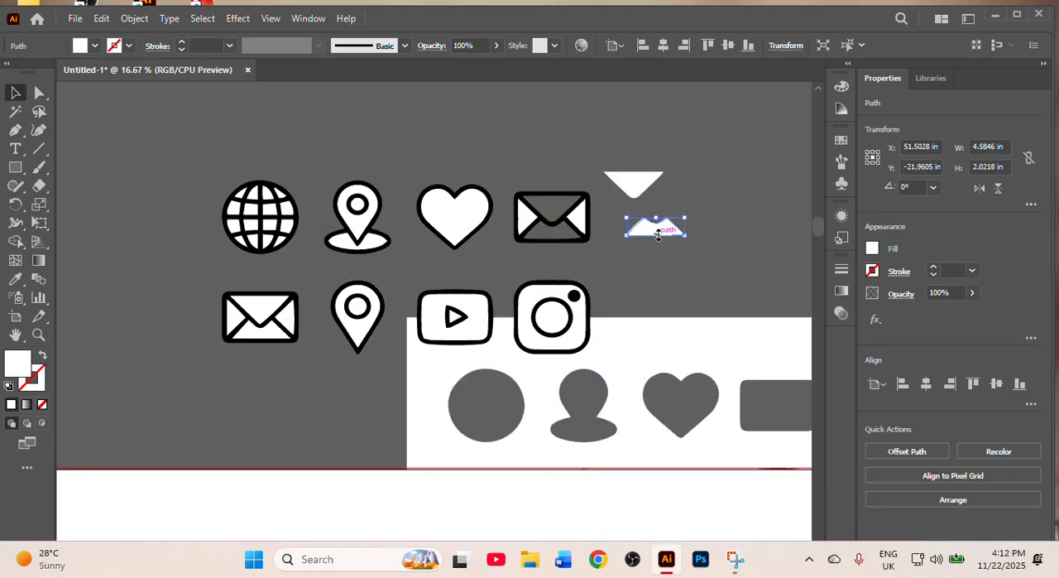
left_click_drag(665, 348, 660, 201)
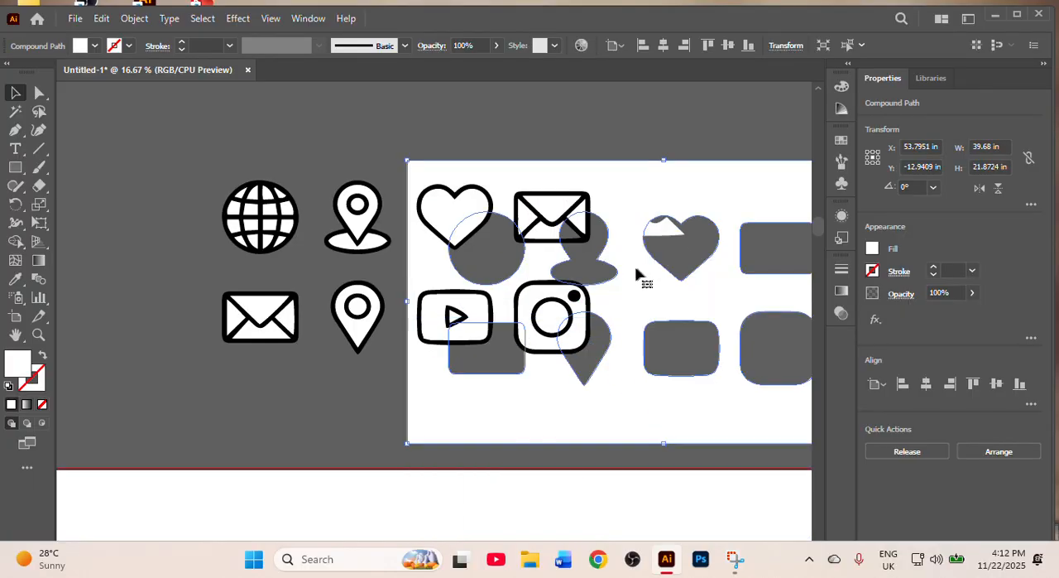
- Select the coloured icon image on the artboard and move it slightly upwards
scroll(610, 279, "down", 5)
scroll(600, 279, "down", 2)
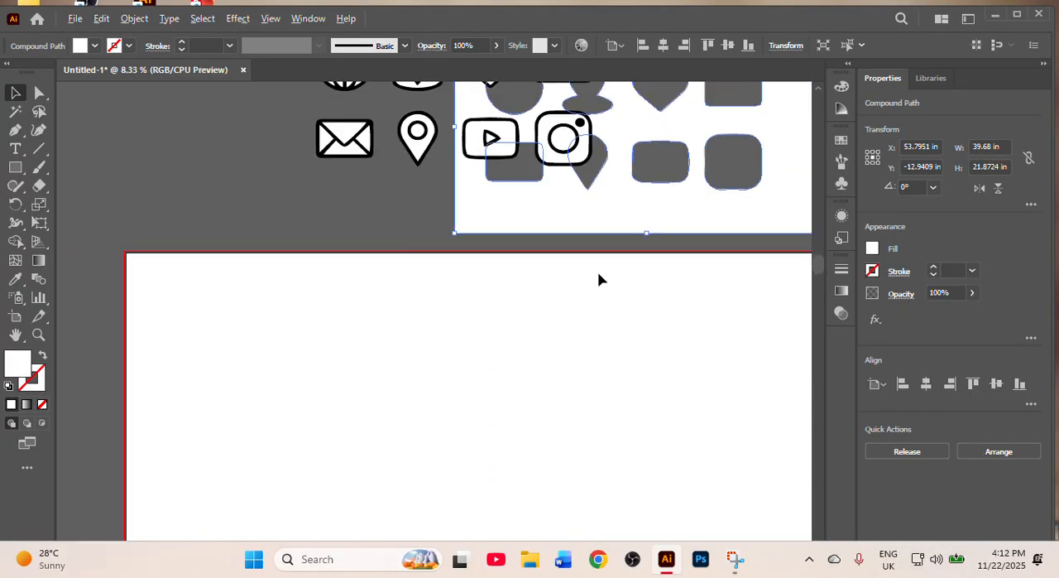
scroll(599, 280, "down", 5)
scroll(599, 281, "up", 1)
scroll(599, 281, "down", 2)
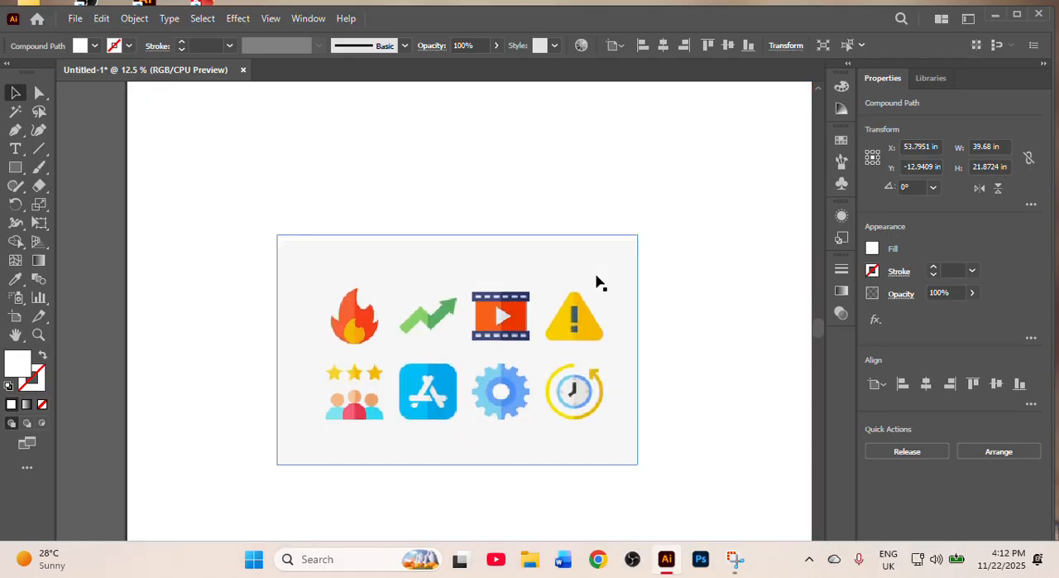
left_click(477, 355)
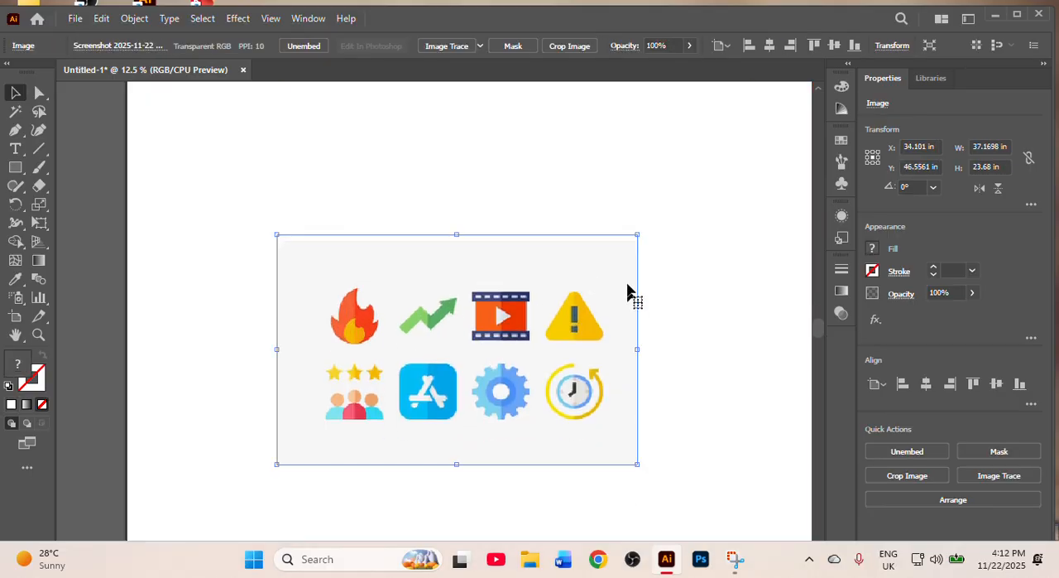
left_click_drag(509, 416, 503, 369)
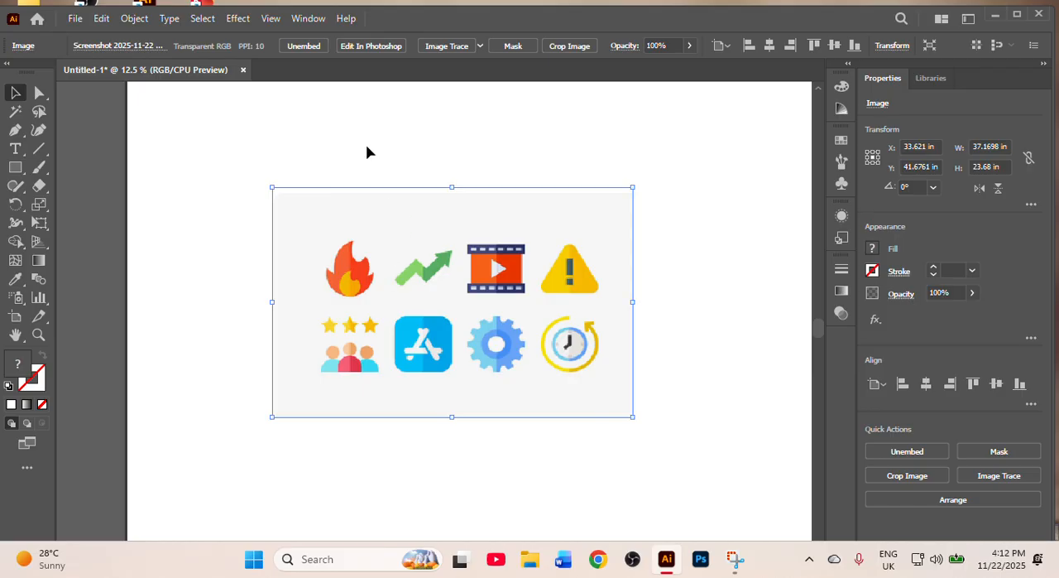
- Image Trace the coloured icon image with the default preset, and undo the trace
left_click(440, 47)
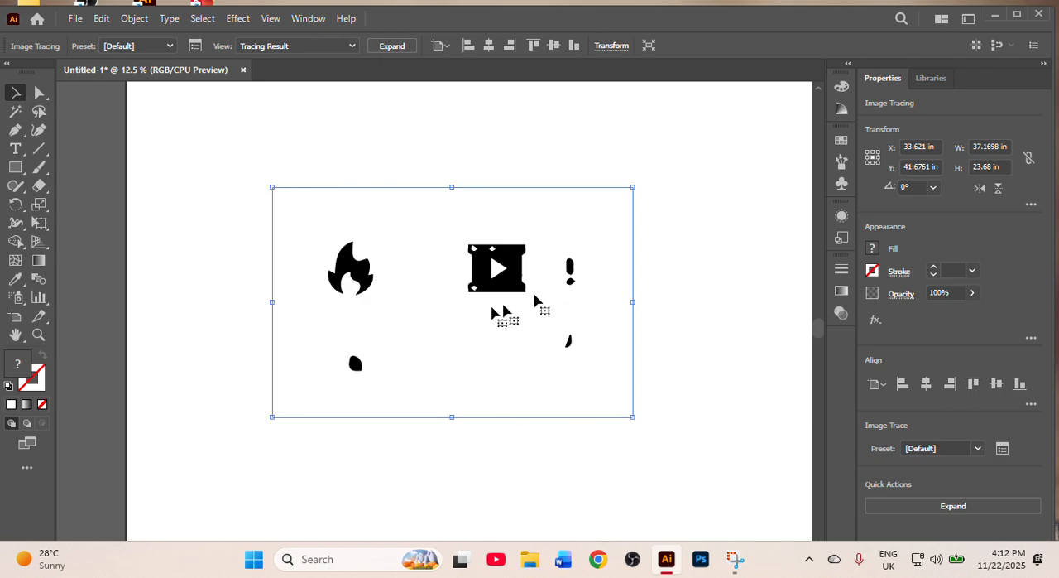
key("ctrl+z")
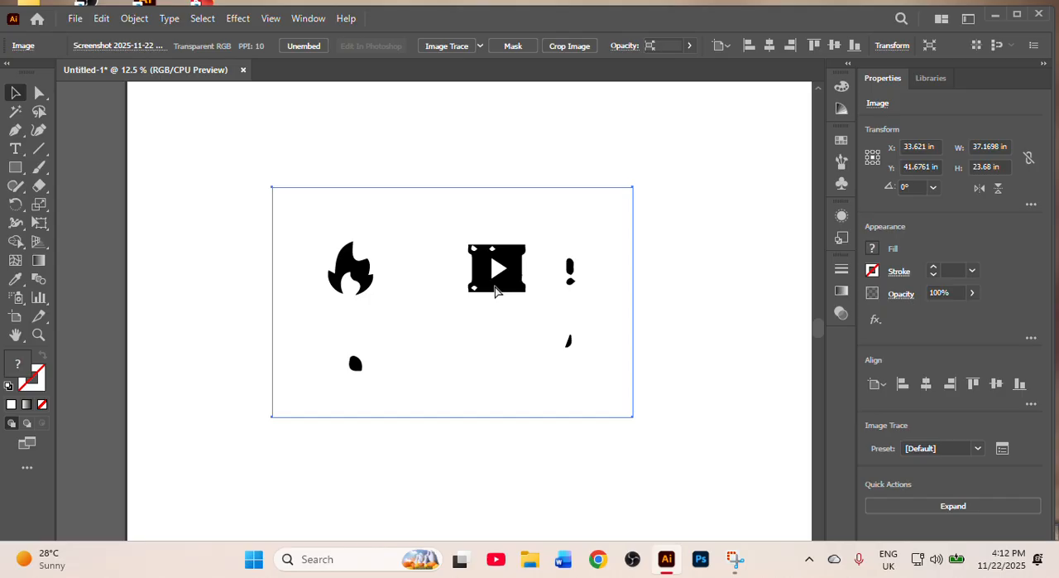
key("ctrl+z")
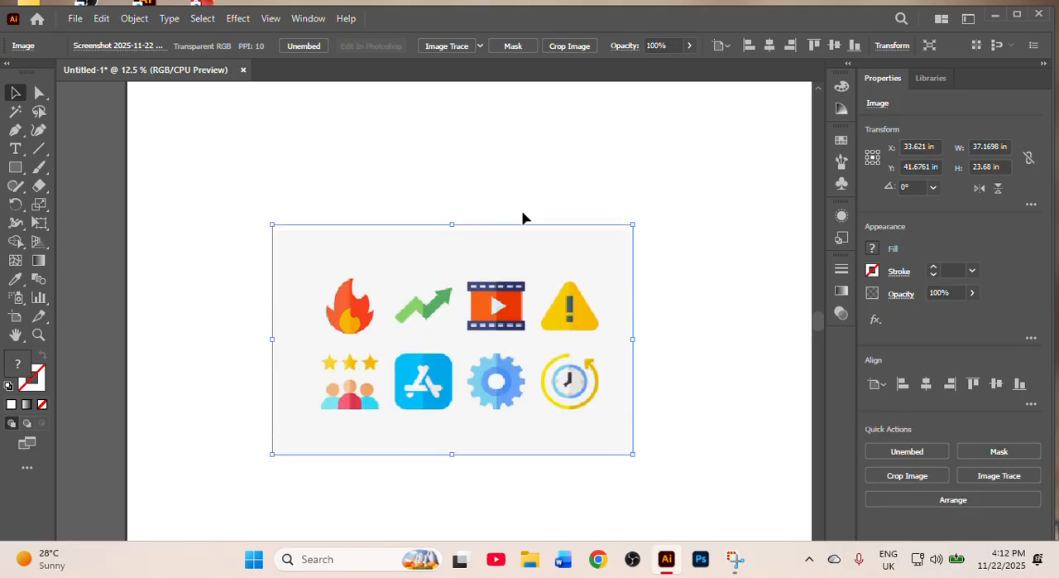
- Nudge the coloured icon image slightly higher and Image Trace it with the Low Fidelity Photo preset
left_click(482, 47)
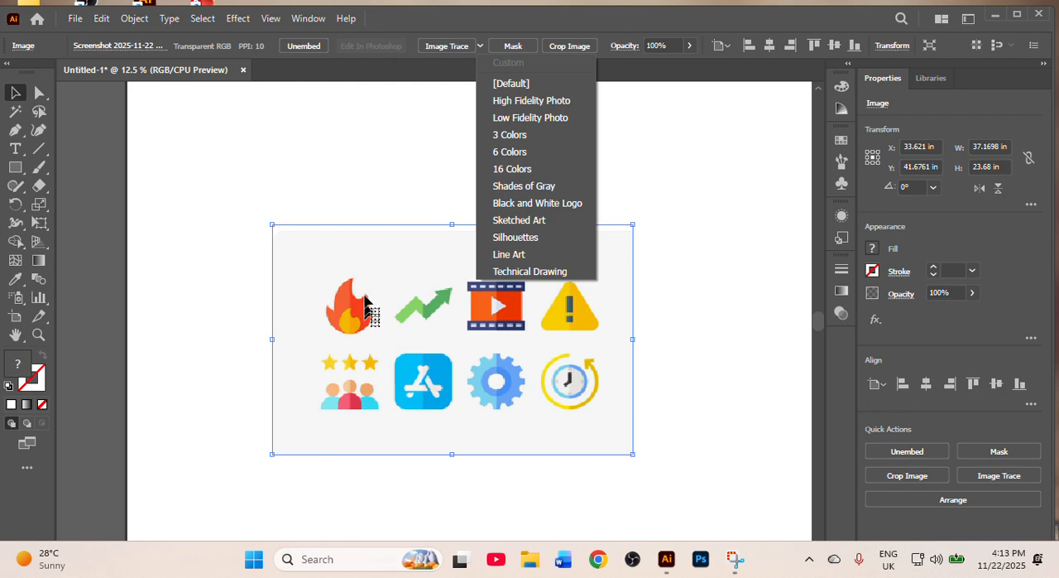
left_click(364, 258)
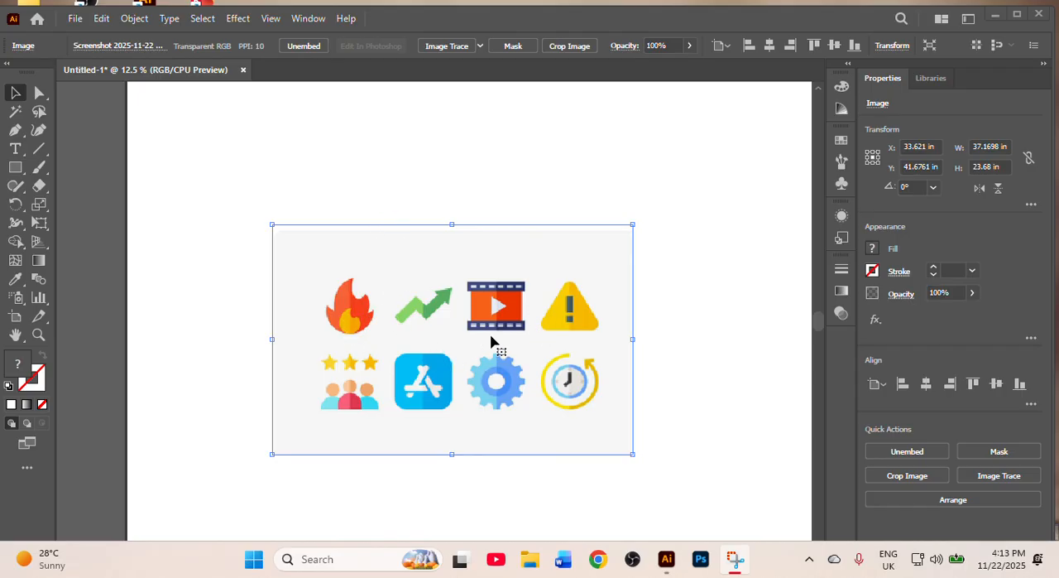
left_click_drag(572, 290, 584, 263)
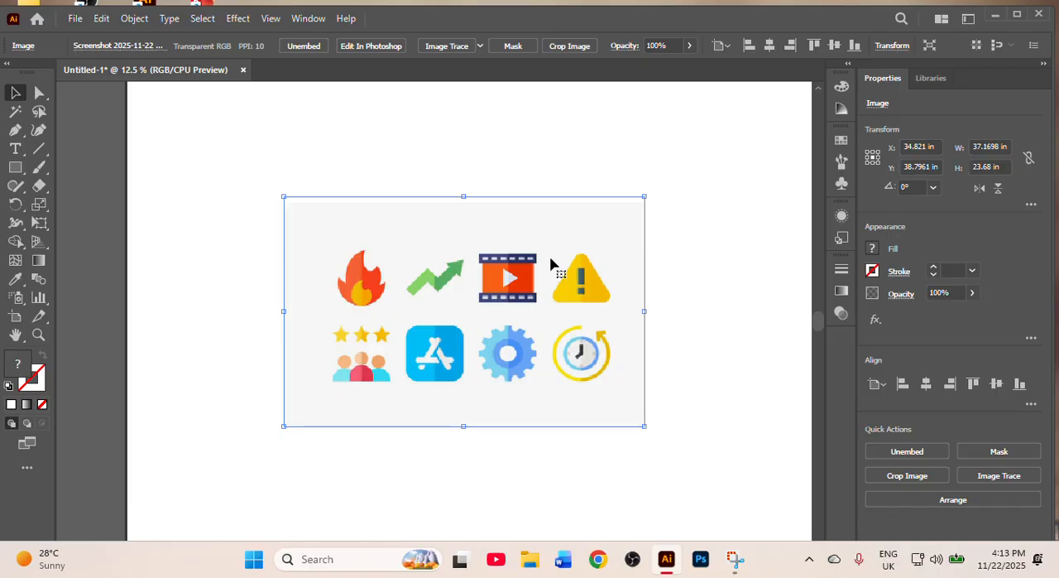
scroll(438, 141, "up", 1)
left_click(481, 46)
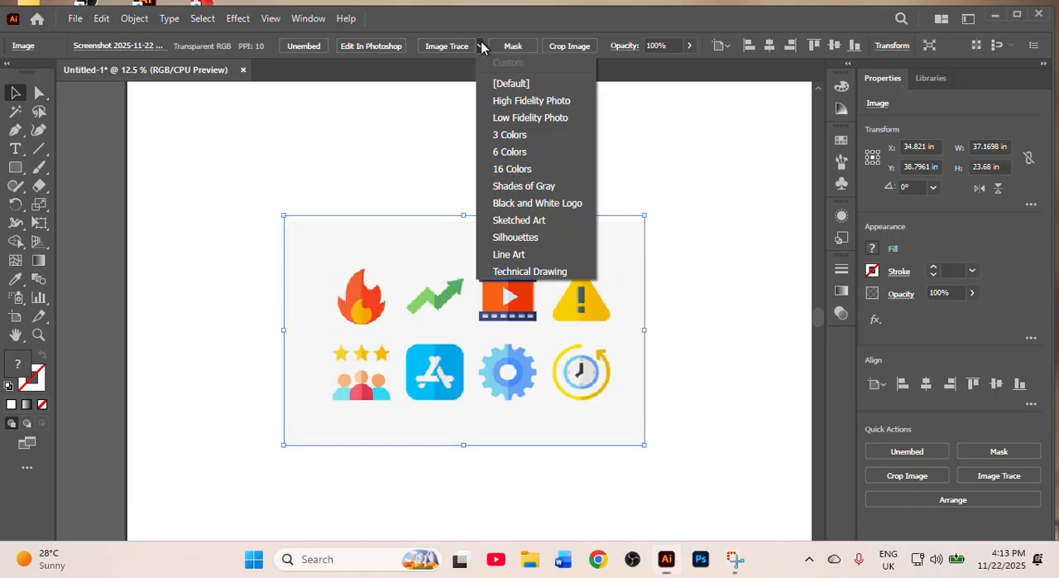
left_click(544, 123)
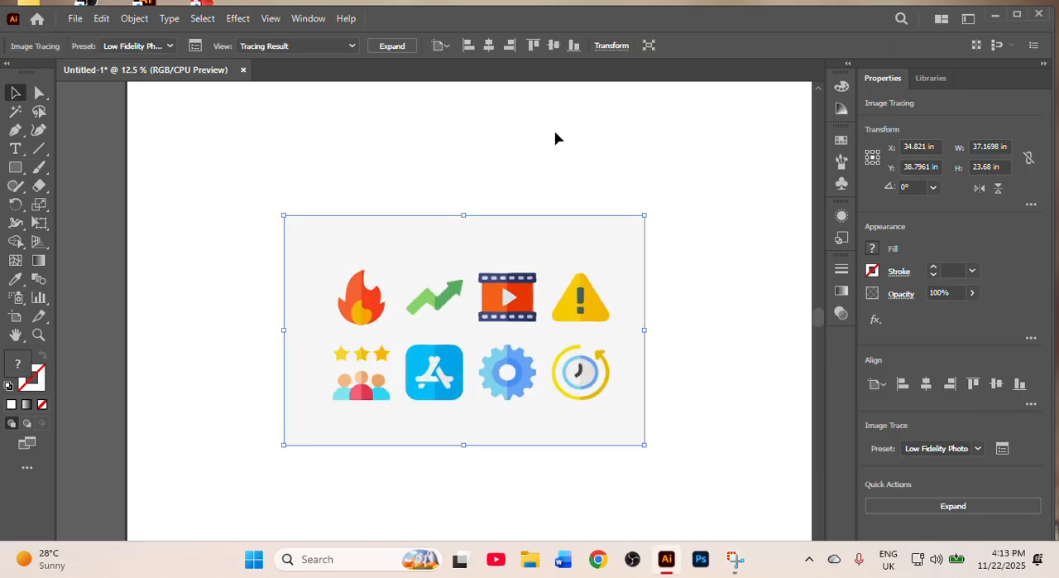
scroll(555, 138, "down", 2)
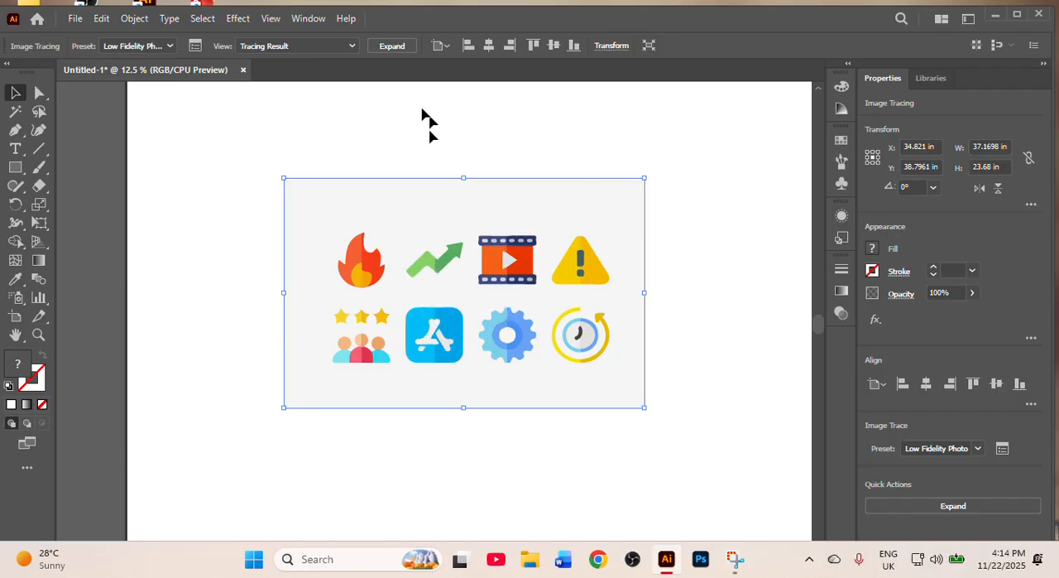
- Show the advanced Image Trace settings and set the coloured tracing's Paths to 66% and Corners to 73%
left_click(308, 20)
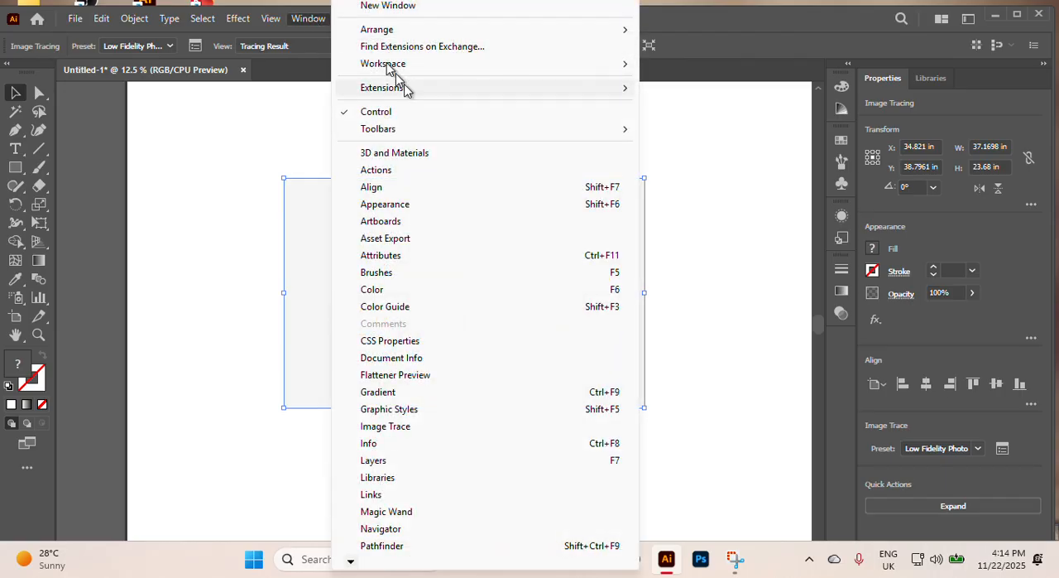
left_click(462, 426)
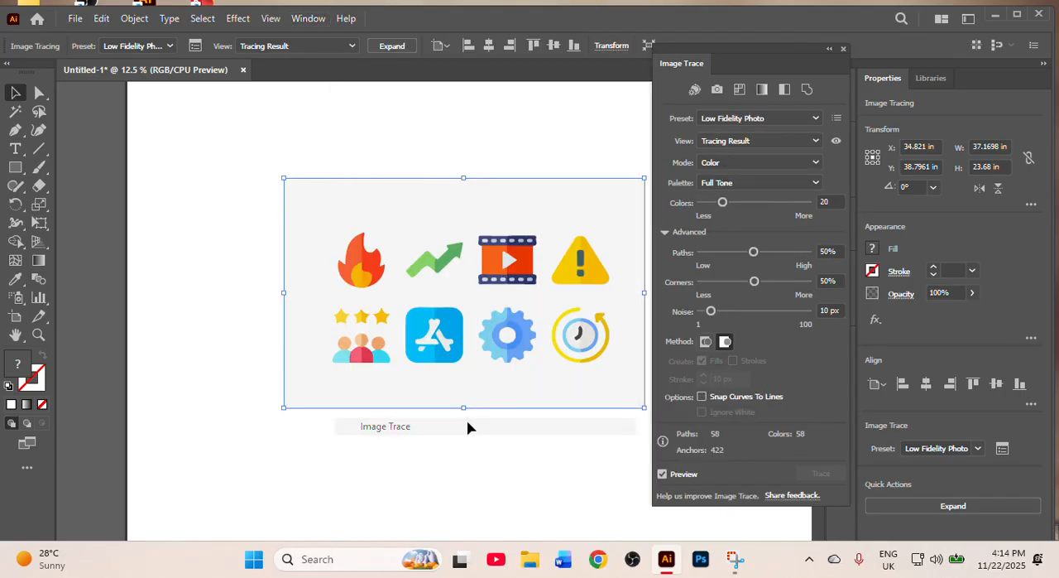
left_click(665, 233)
left_click(664, 234)
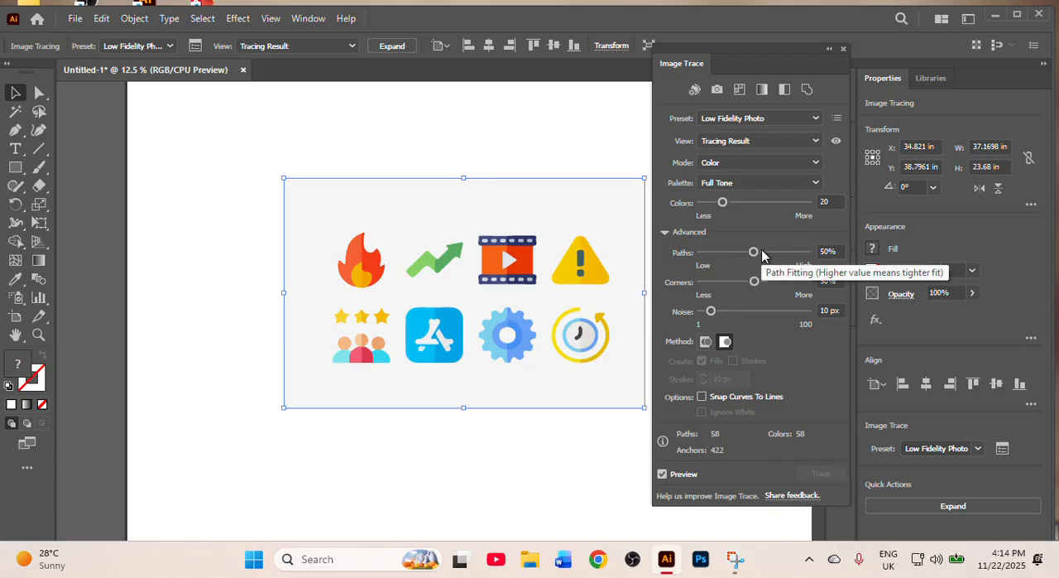
left_click_drag(756, 252, 772, 253)
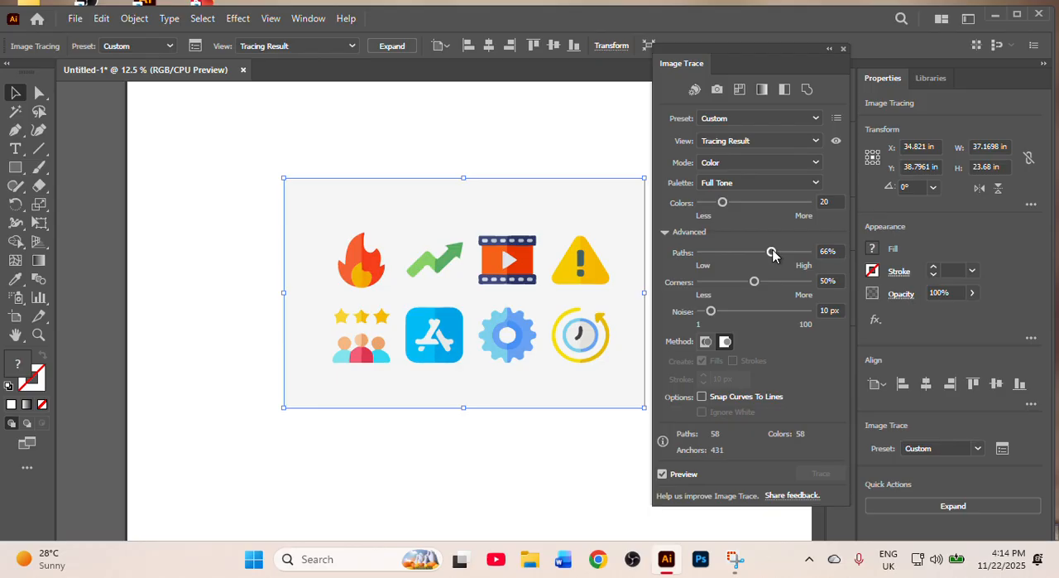
left_click_drag(768, 282, 780, 283)
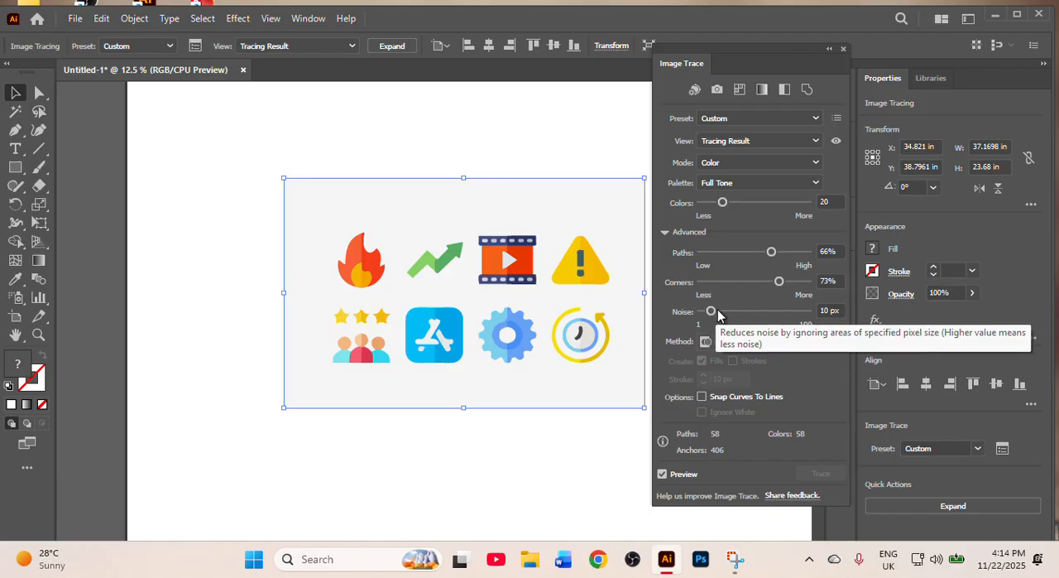
- Try the coloured tracing's Noise at 30 px and 25 px, and set it to 19 px
left_click_drag(712, 312, 736, 320)
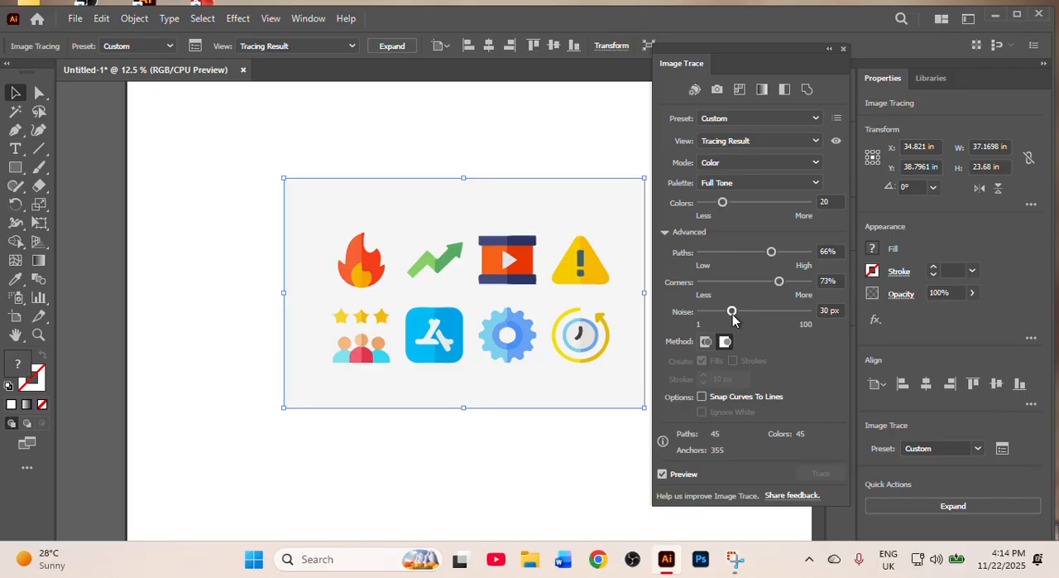
left_click_drag(734, 320, 718, 321)
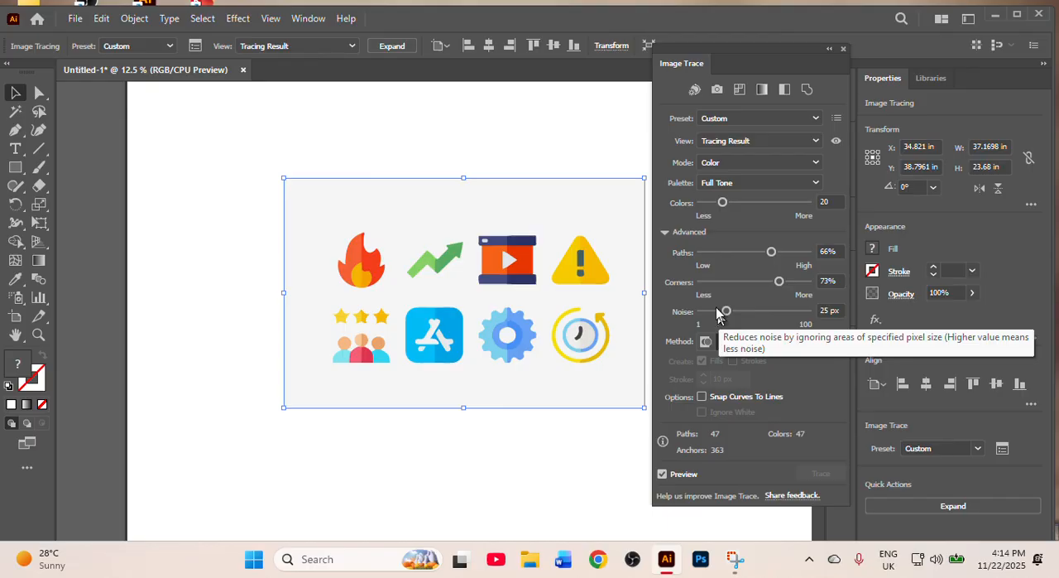
left_click(667, 232)
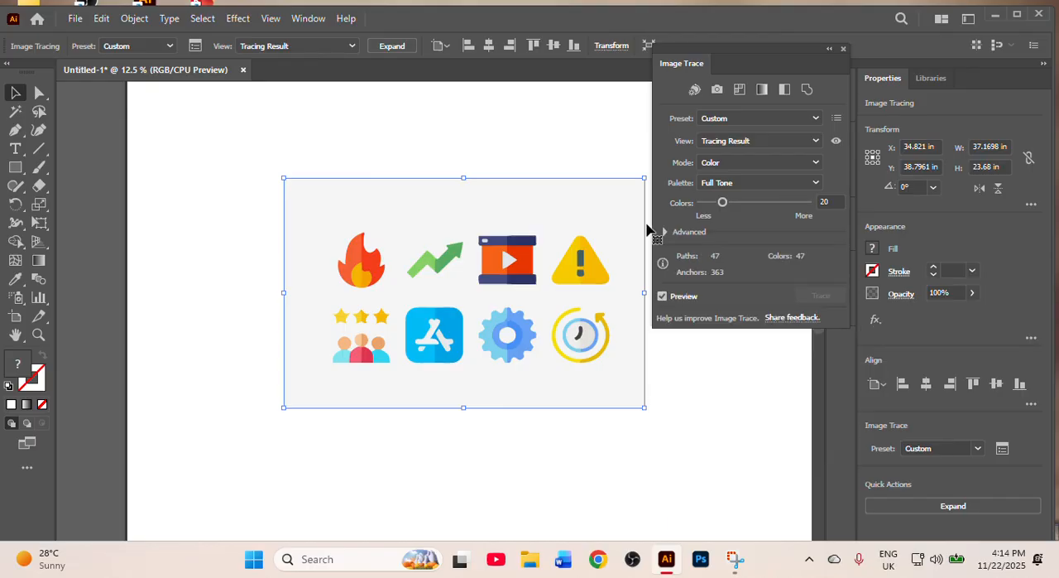
left_click(664, 233)
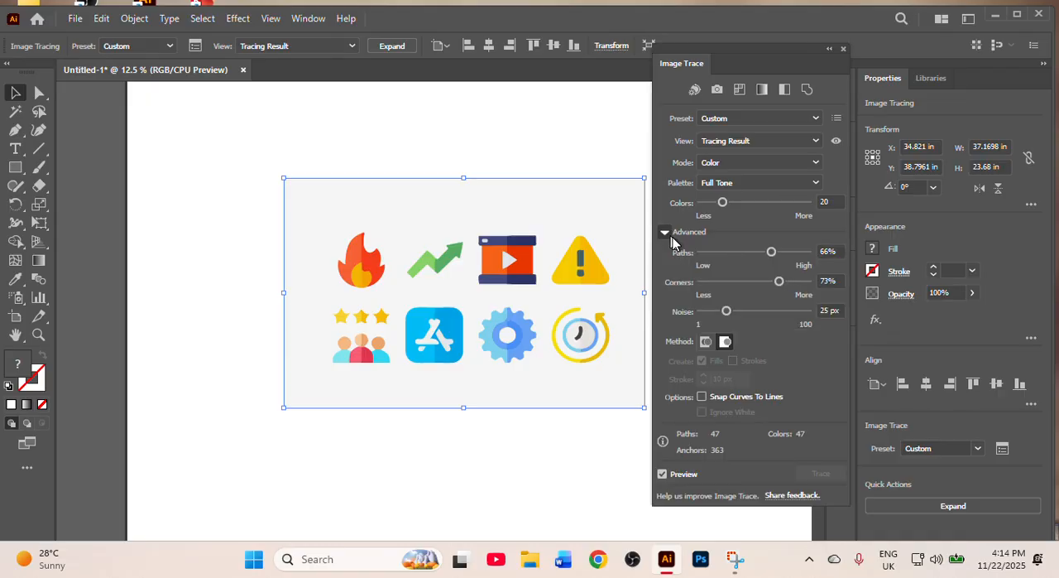
left_click_drag(726, 313, 721, 313)
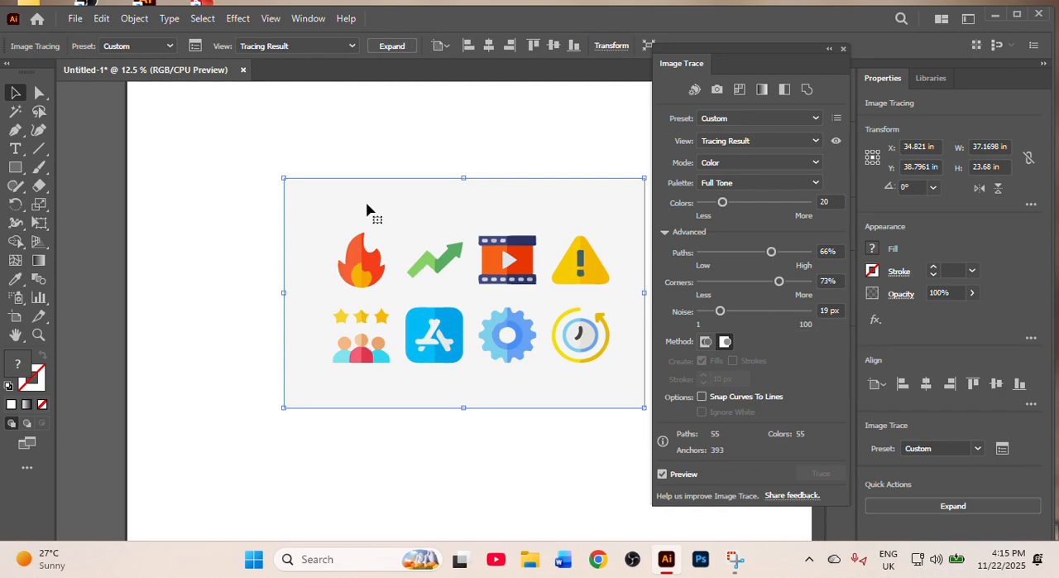
scroll(367, 209, "up", 2)
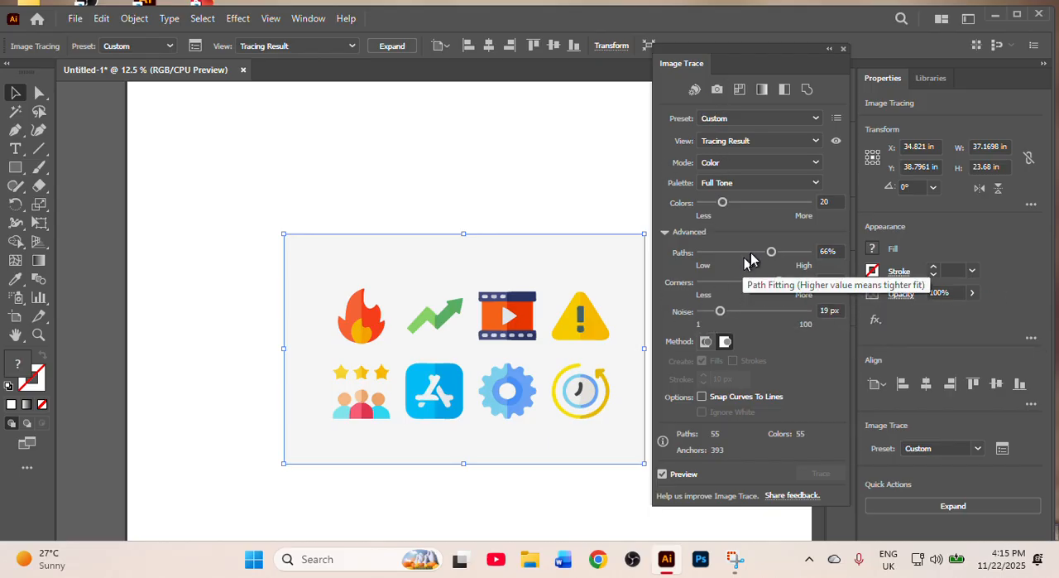
- Close the Image Trace settings and expand the coloured icon tracing into editable vector paths
left_click(844, 49)
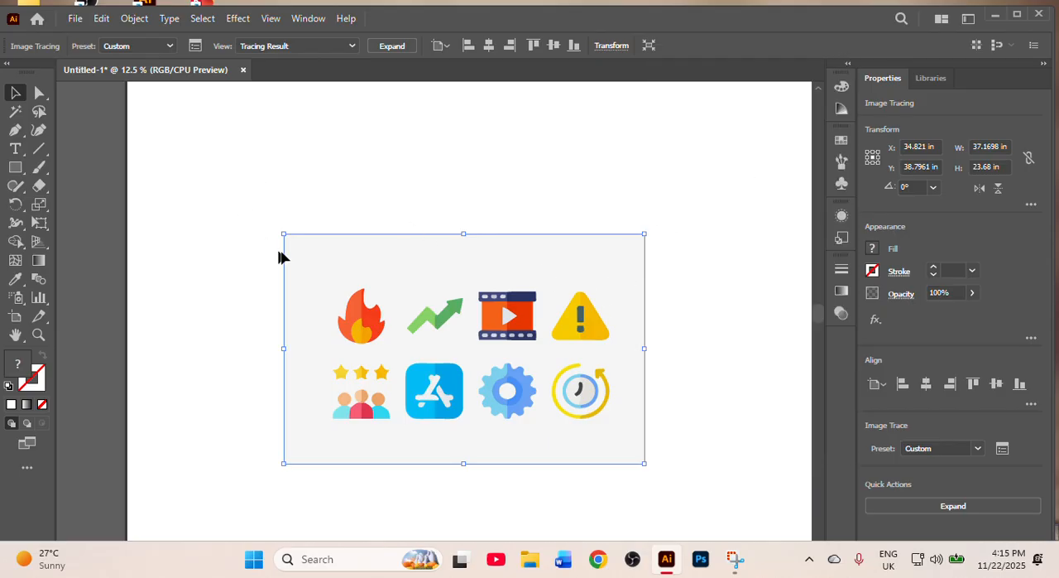
left_click(251, 242)
left_click(425, 240)
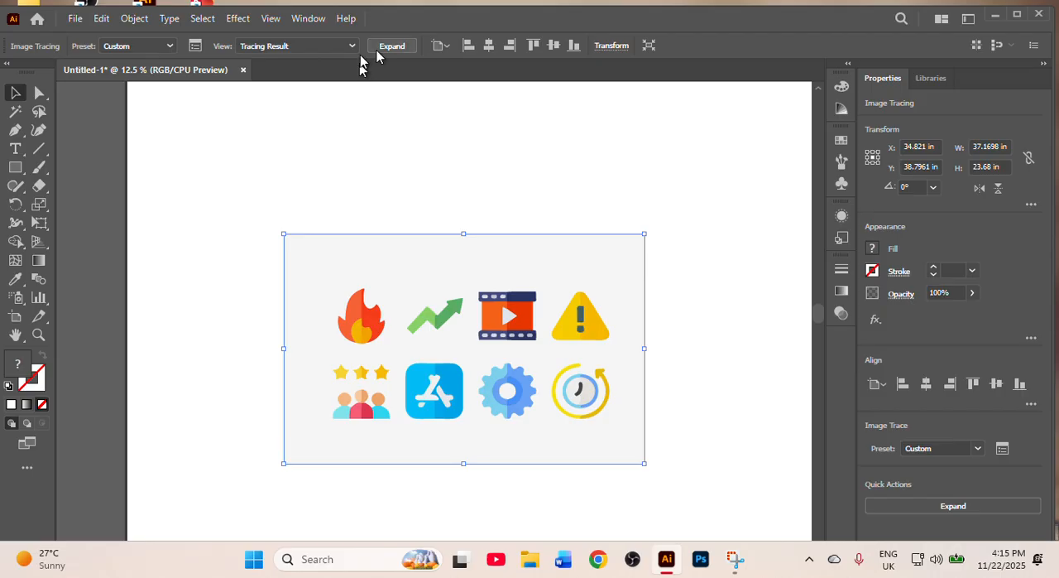
left_click(412, 46)
left_click(619, 218)
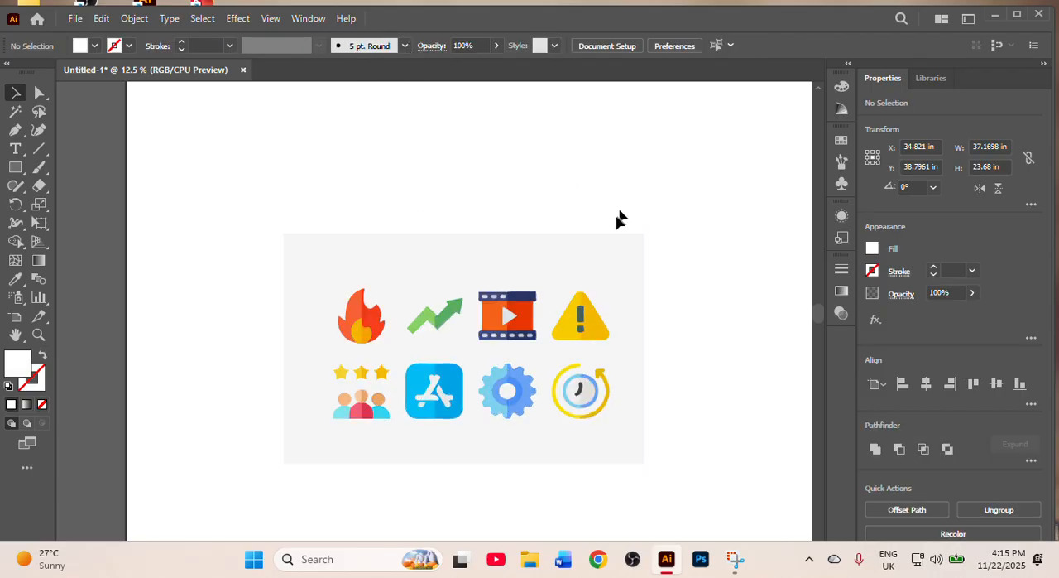
- Ungroup the expanded coloured icons and delete the light grey background shape behind them
left_click(587, 251)
right_click(588, 249)
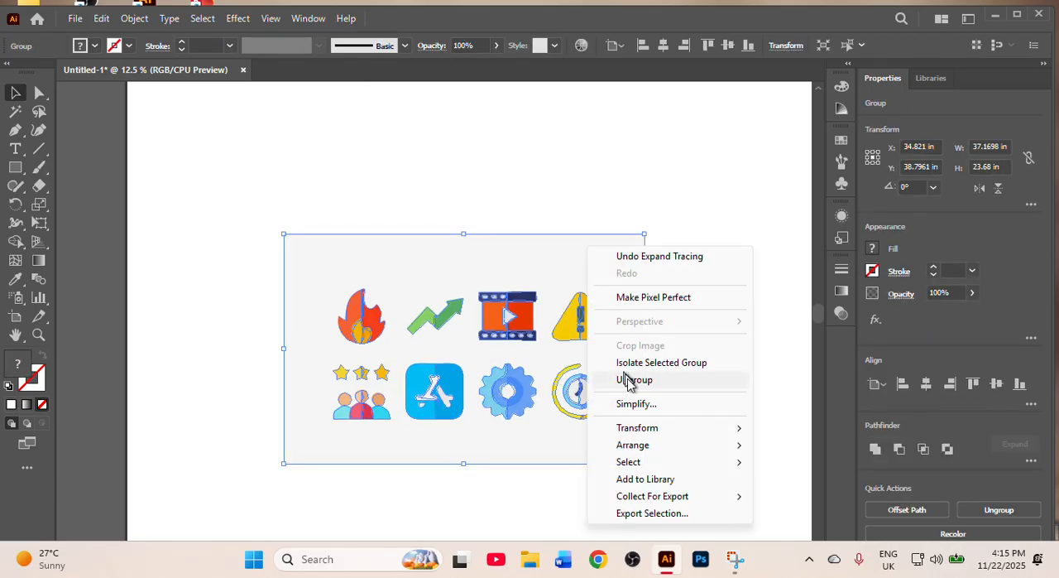
left_click(634, 380)
left_click(704, 206)
left_click_drag(582, 279, 744, 184)
left_click_drag(588, 216, 687, 285)
key("Delete")
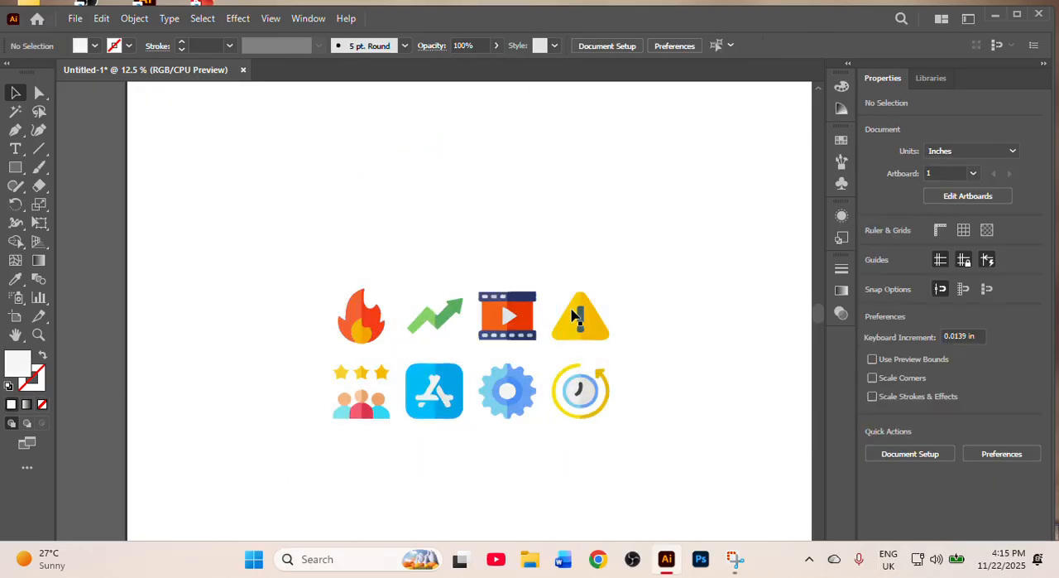
- Examine the traced paths and anchor points of the blue App Store icon up close
scroll(409, 358, "up", 5)
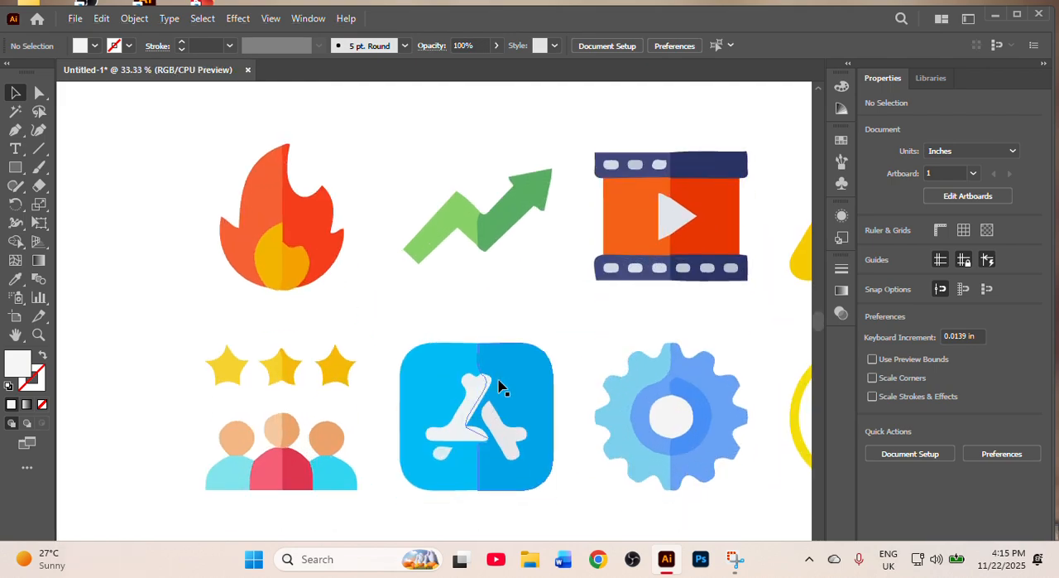
scroll(488, 282, "up", 2)
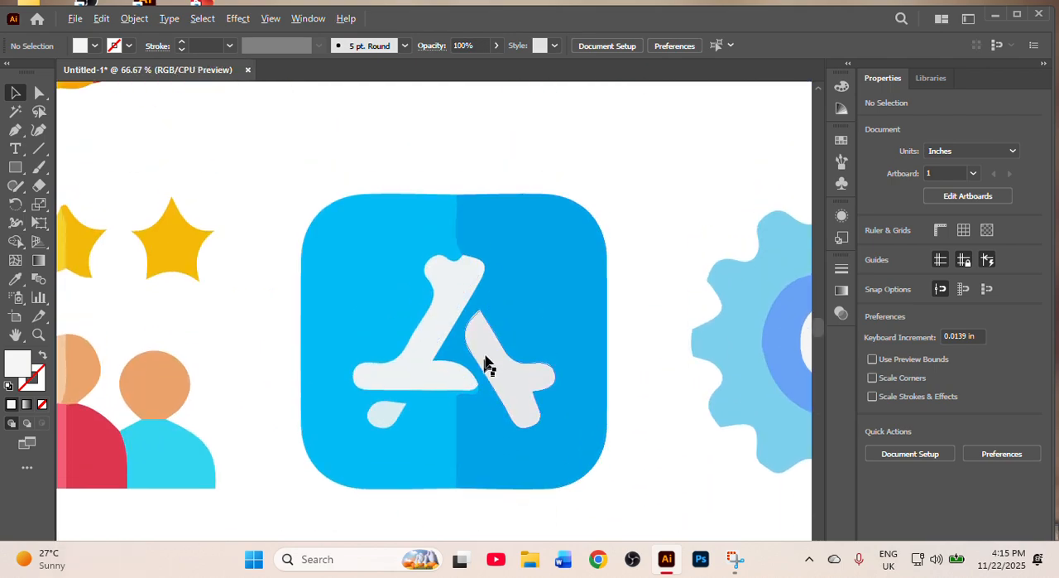
scroll(488, 362, "up", 1)
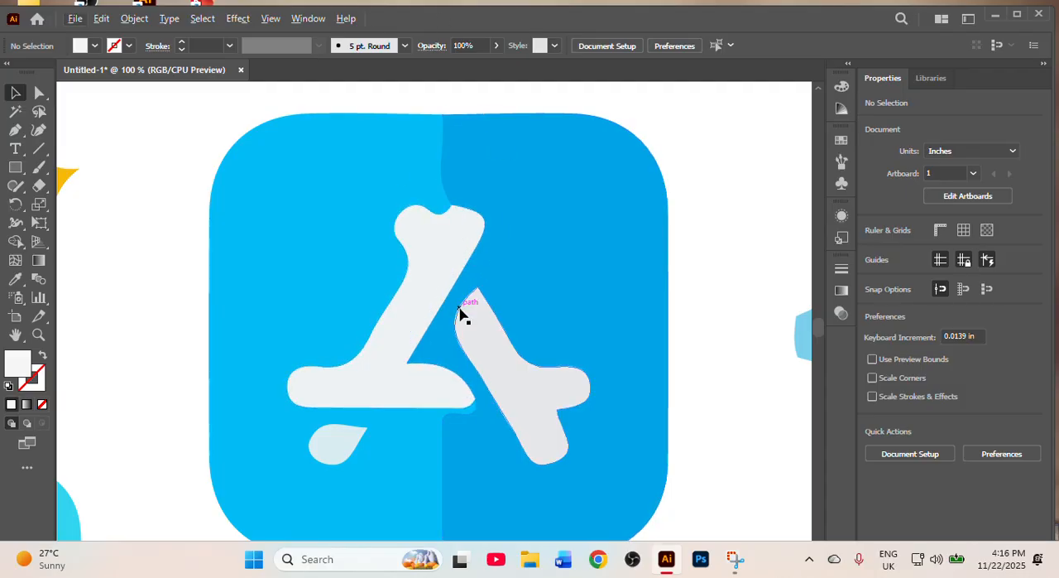
scroll(463, 307, "down", 1)
scroll(469, 308, "down", 1)
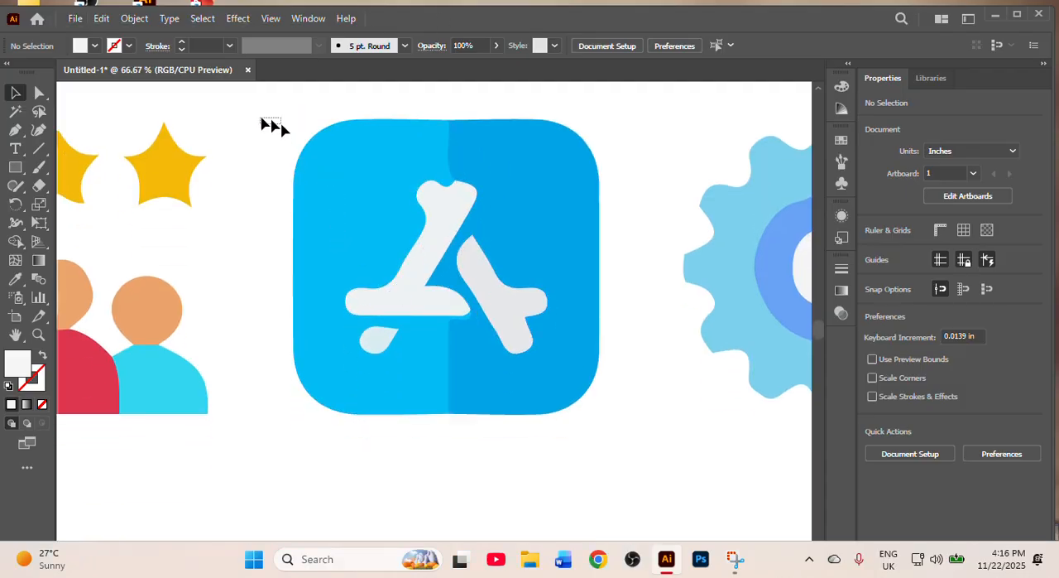
left_click_drag(281, 126, 625, 450)
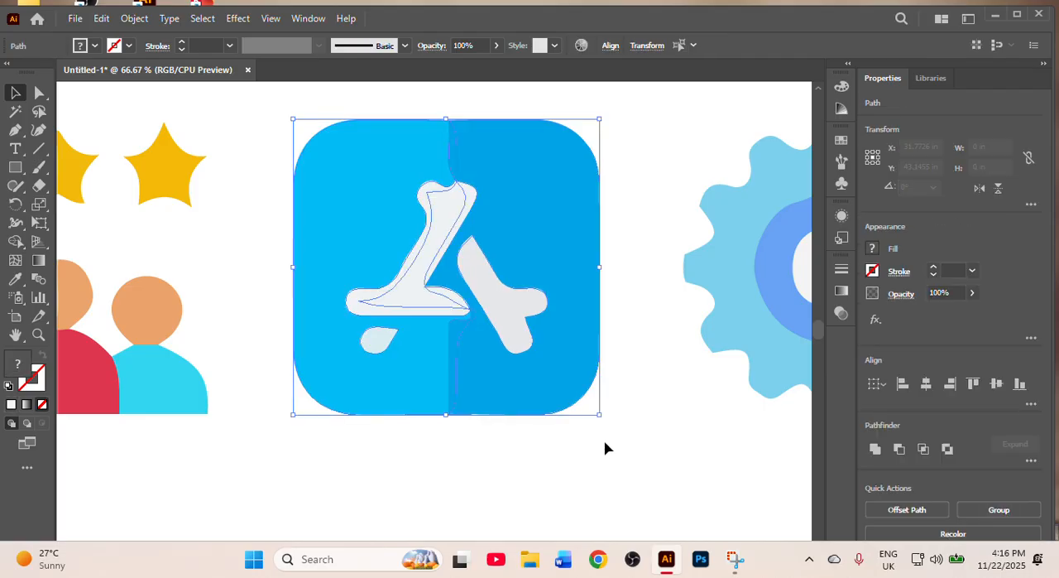
left_click(36, 93)
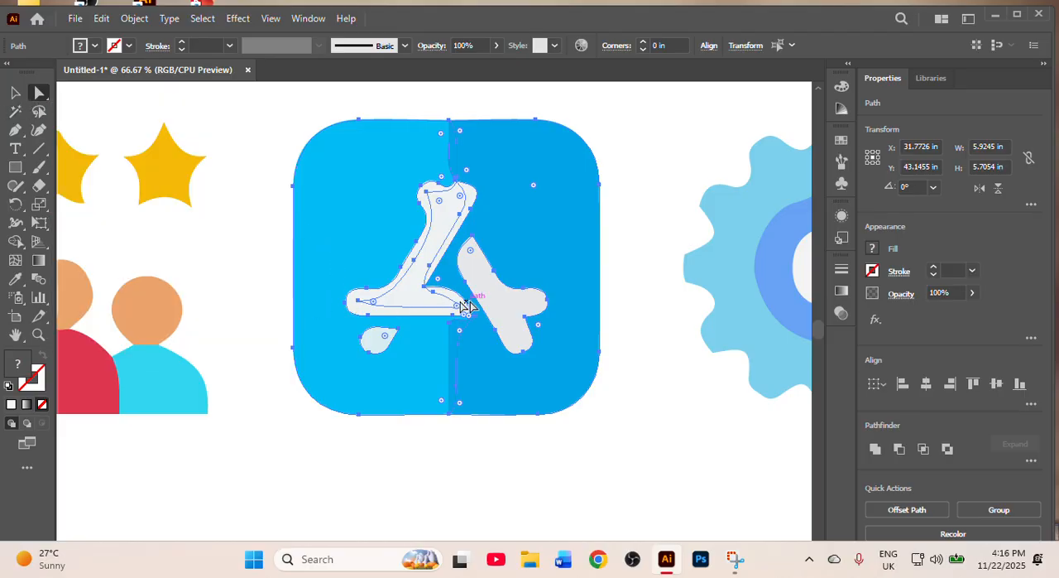
scroll(396, 332, "up", 1)
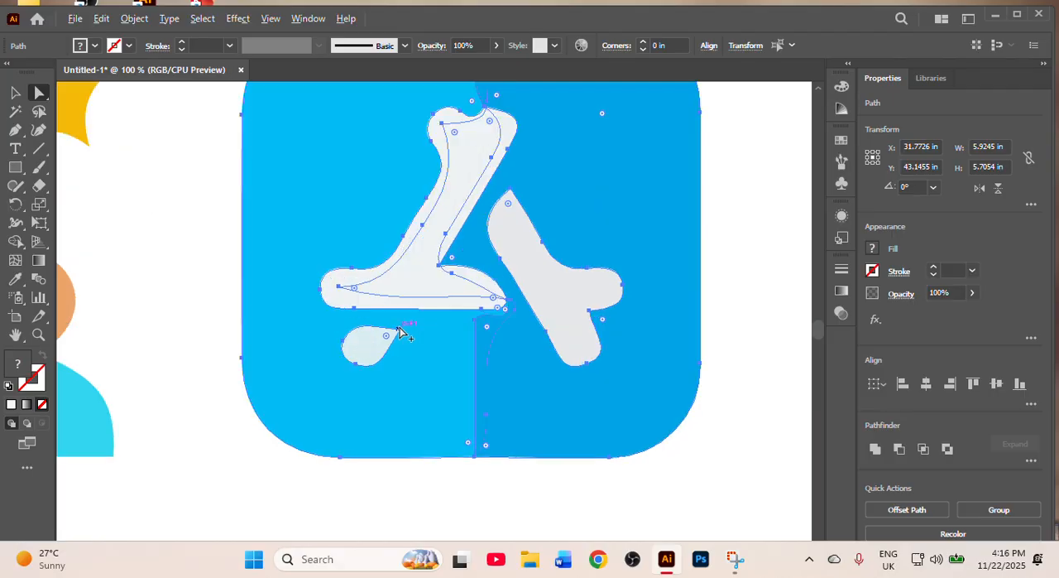
scroll(502, 245, "up", 3)
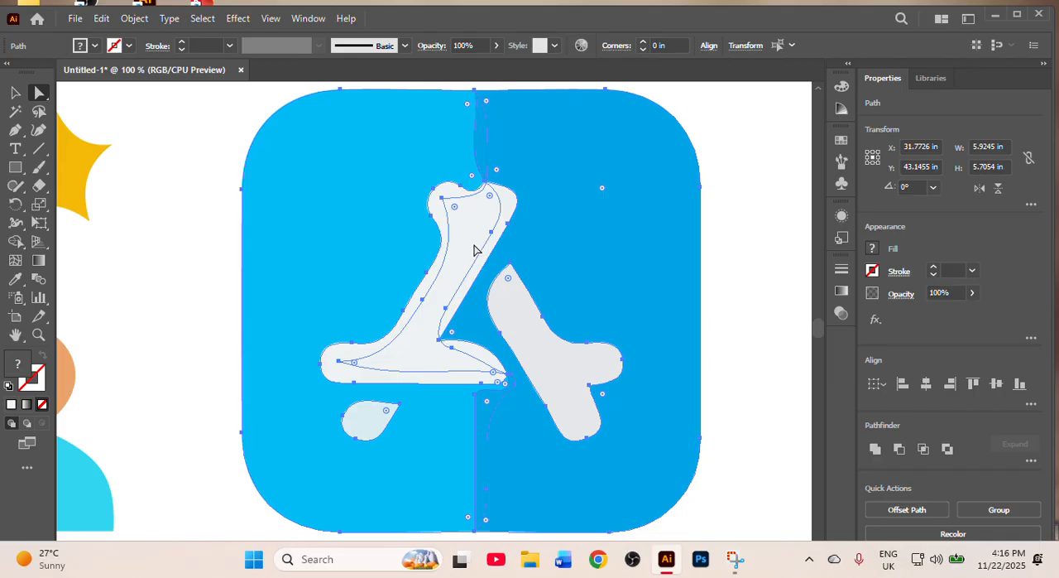
left_click(206, 262)
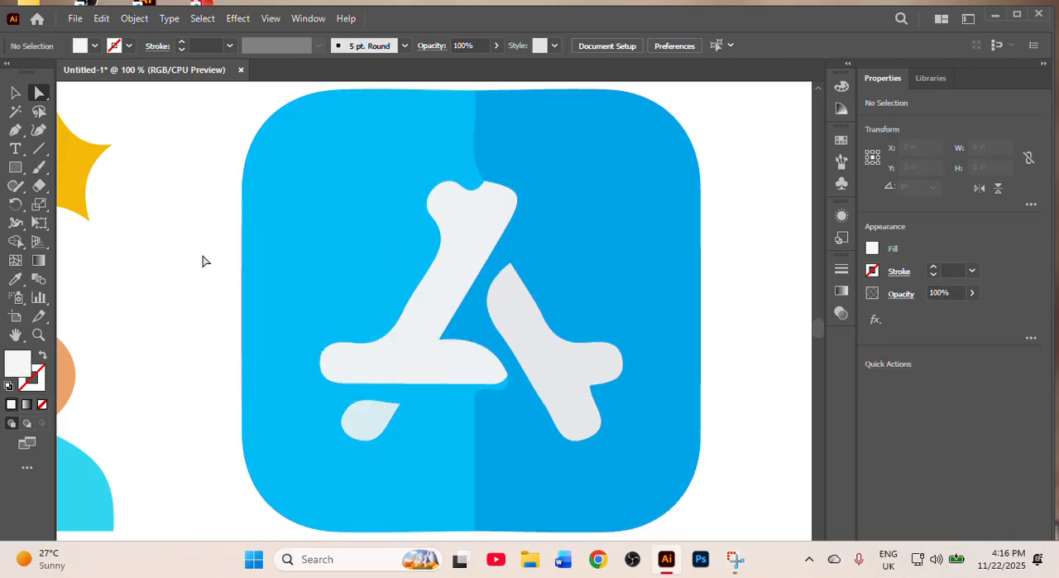
- Select the App Store icon's blue halves and white logo pieces one at a time to check that they are separate paths
left_click(16, 93)
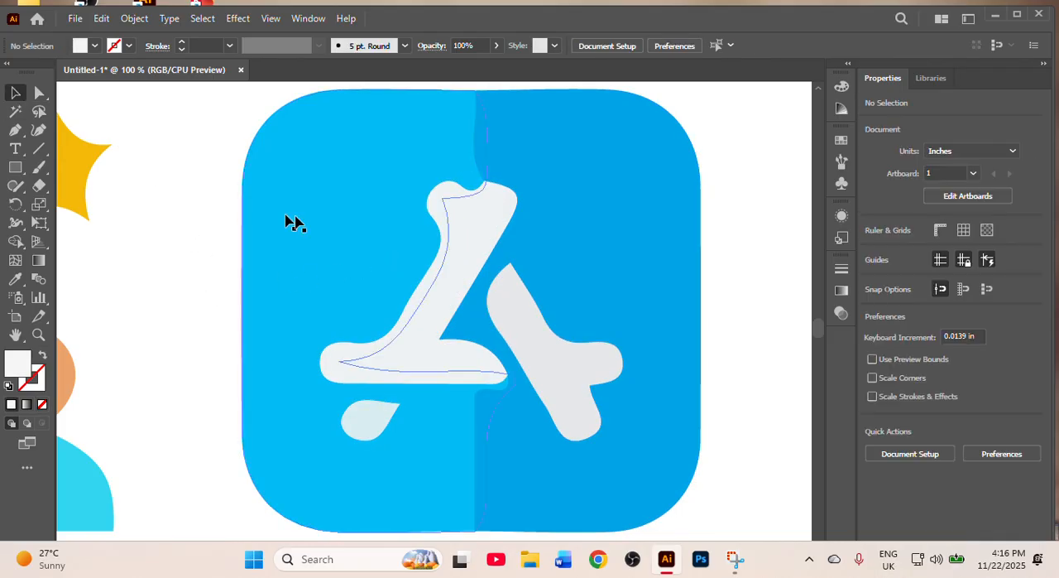
left_click(298, 227)
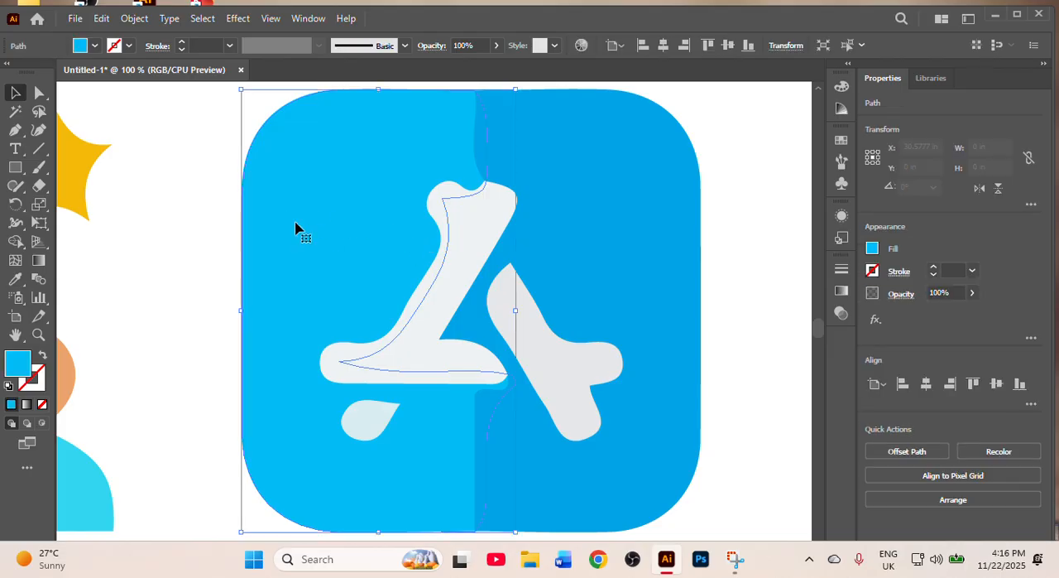
left_click(595, 256)
left_click(519, 352)
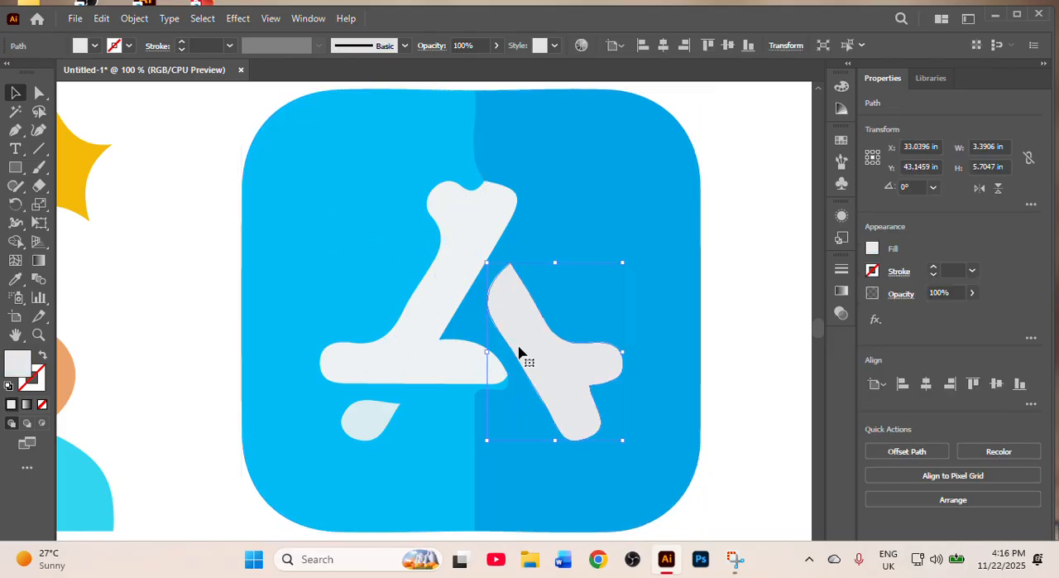
left_click(430, 335)
left_click(379, 418)
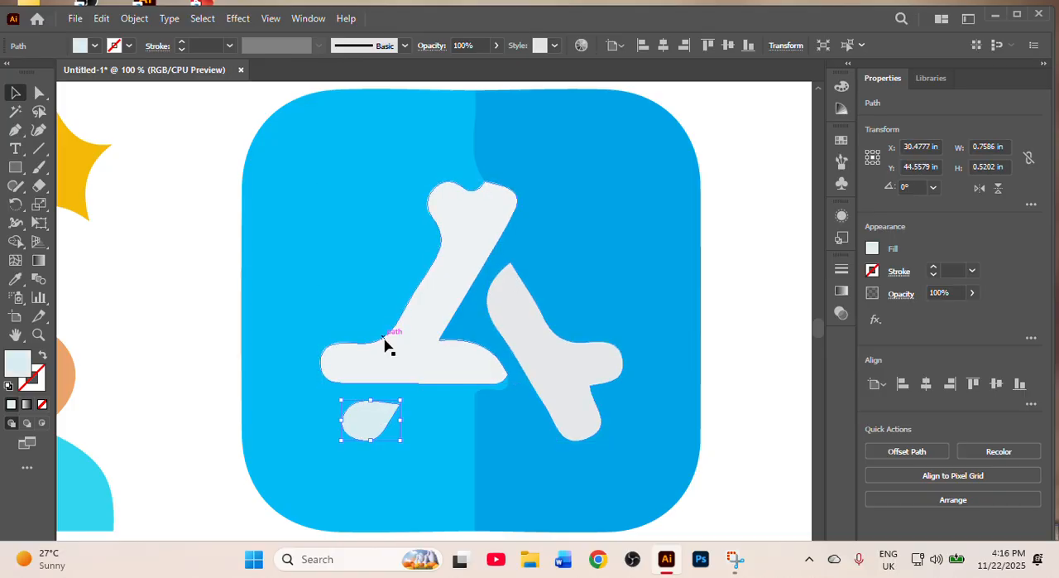
left_click(420, 323)
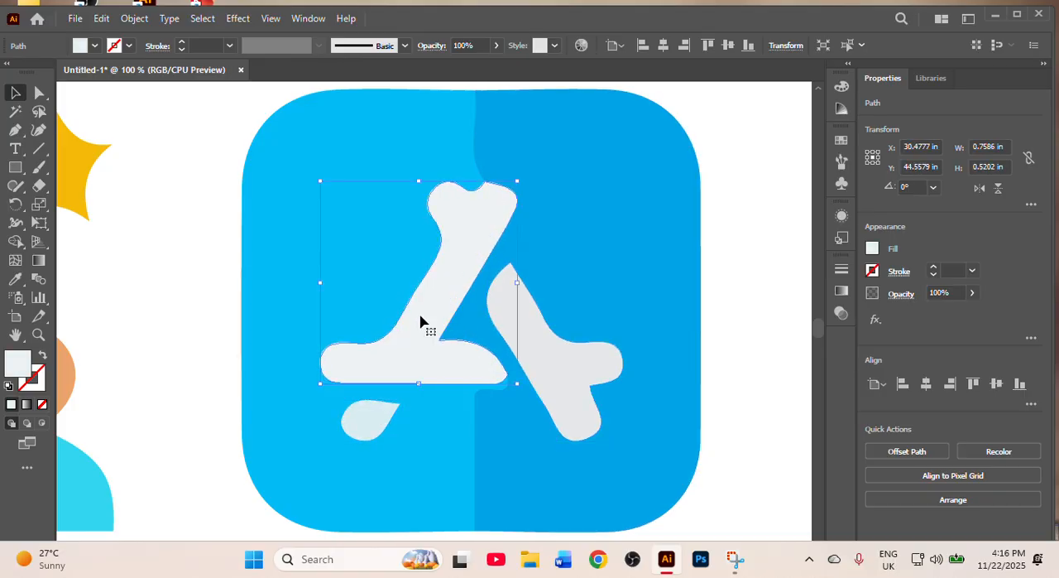
left_click(38, 93)
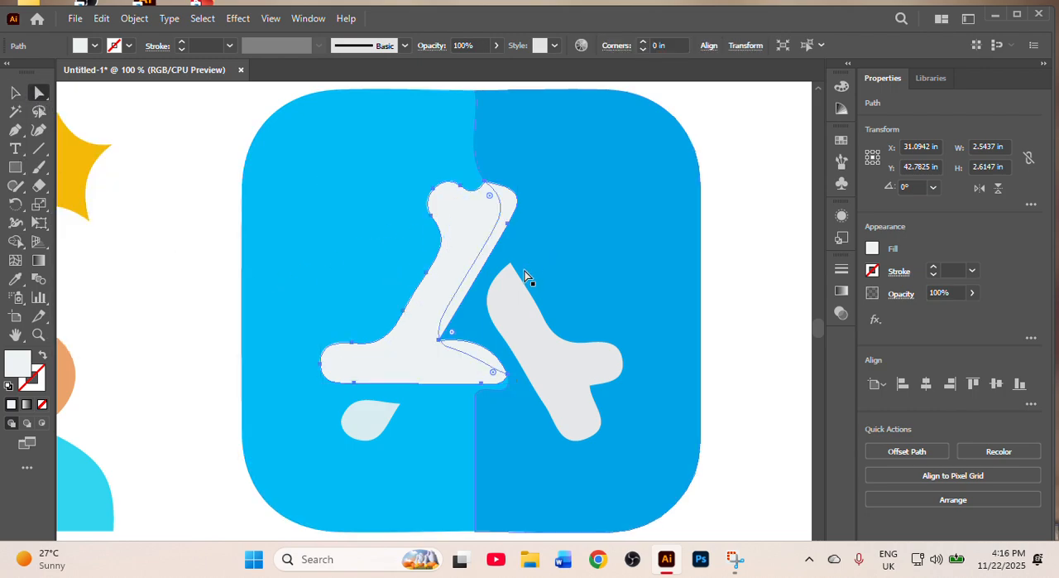
left_click(95, 46)
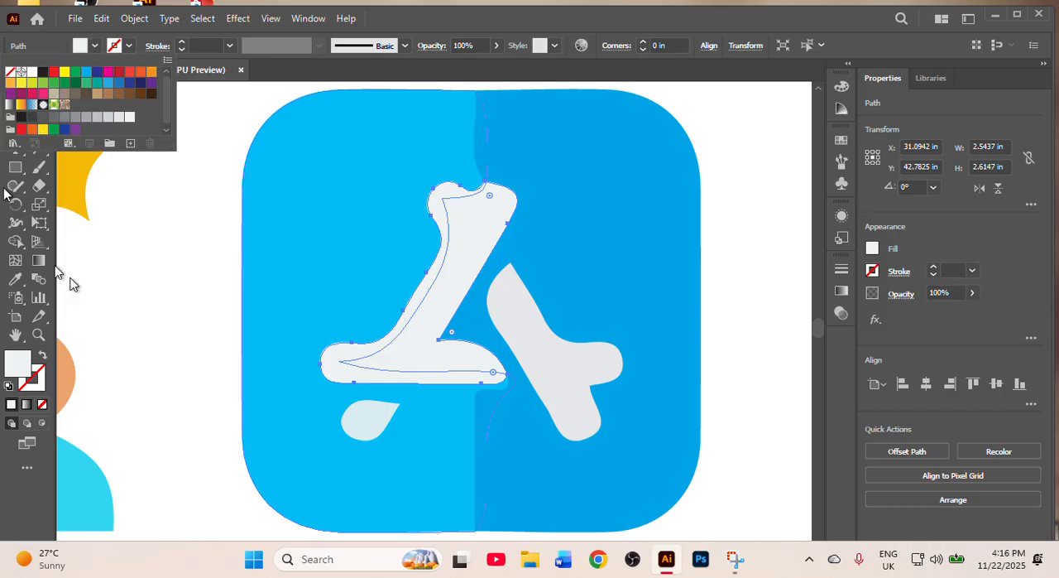
left_click(130, 306)
left_click(15, 92)
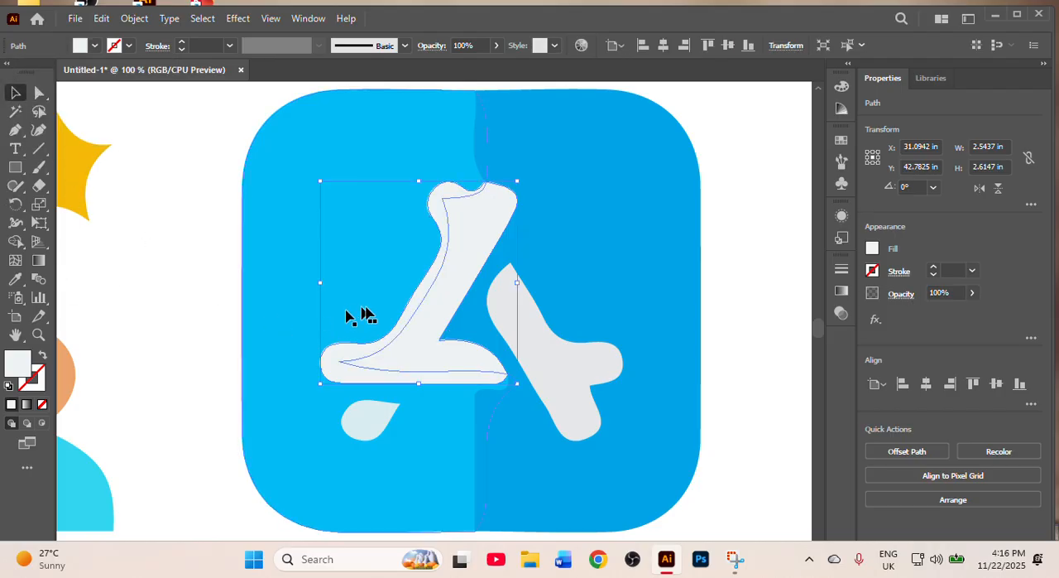
left_click(202, 359)
- Fill the largest white logo piece of the App Store icon with a green swatch
left_click(408, 306)
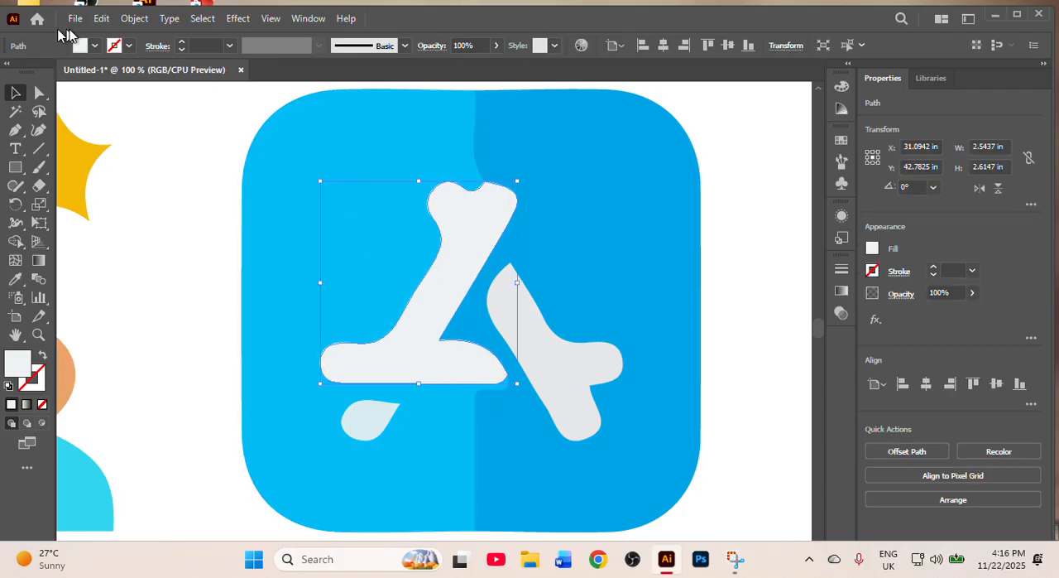
left_click(95, 45)
left_click(66, 83)
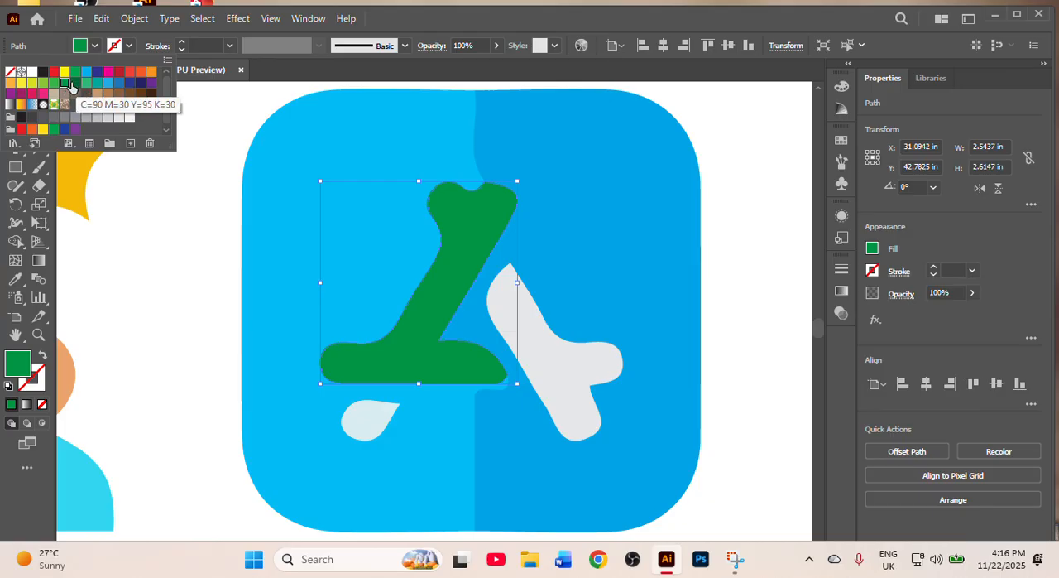
left_click(205, 279)
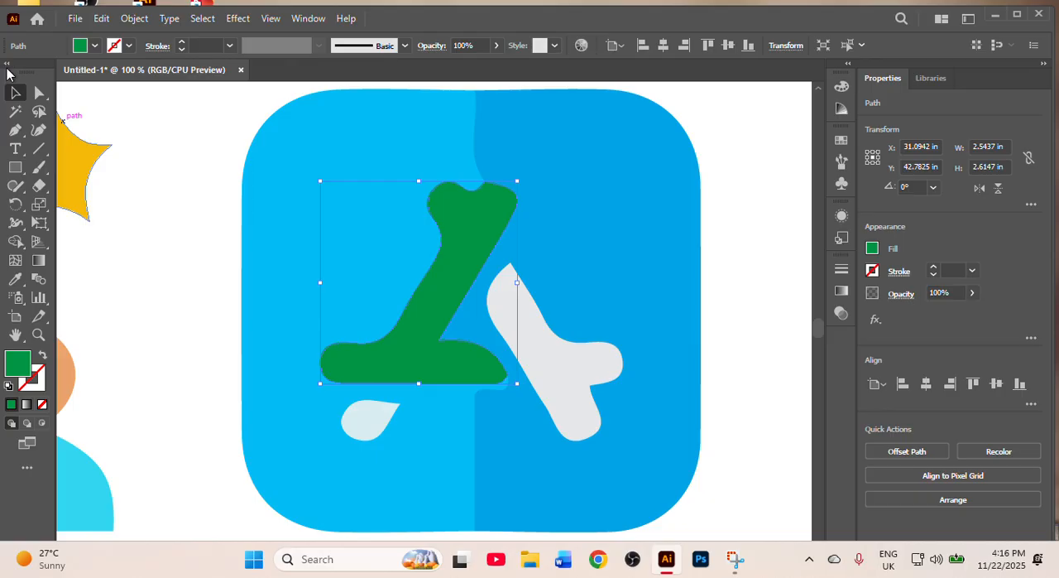
- Round the sharp corners of the green logo piece with its live corner widgets
left_click(38, 96)
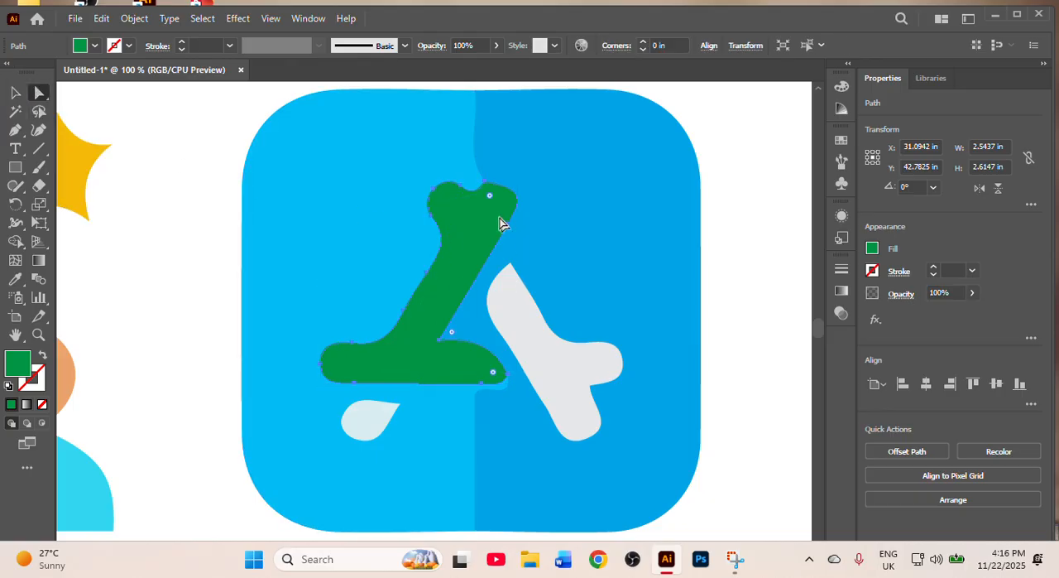
left_click_drag(489, 197, 499, 248)
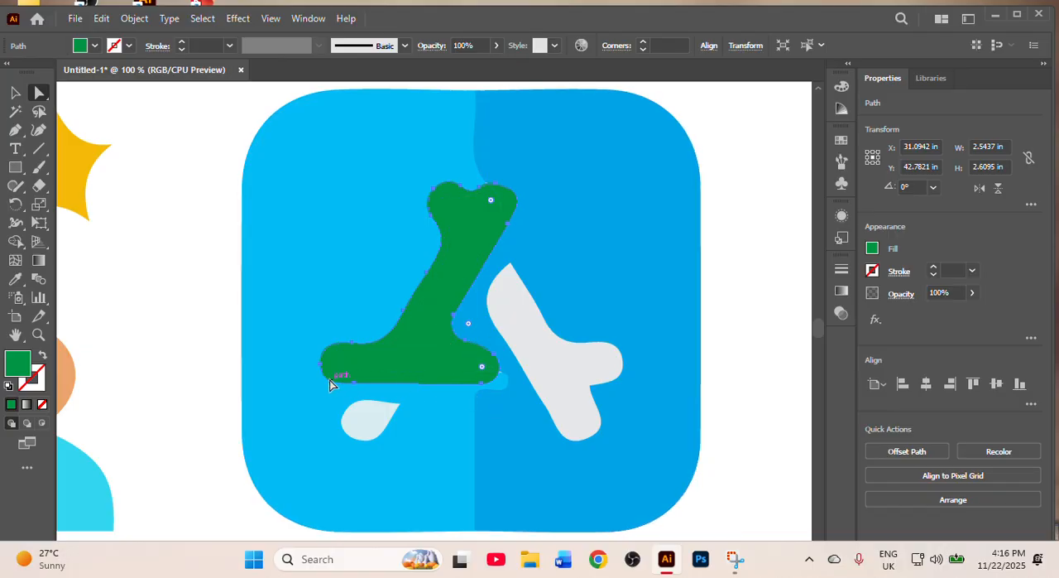
- Try moving the green logo piece and pulling out one of its anchor points, undoing each change
left_click_drag(369, 387, 322, 407)
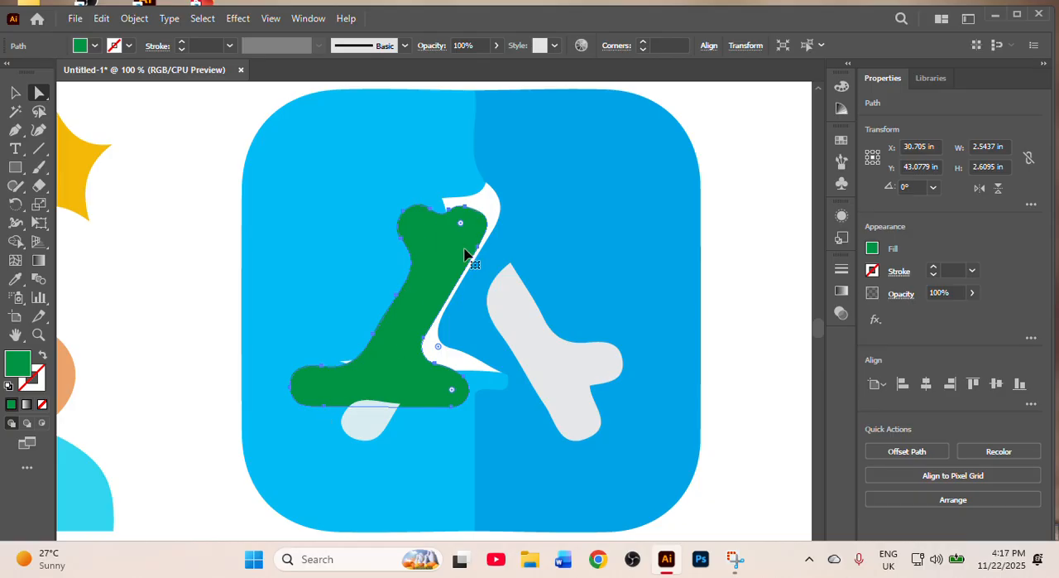
key("ctrl+z")
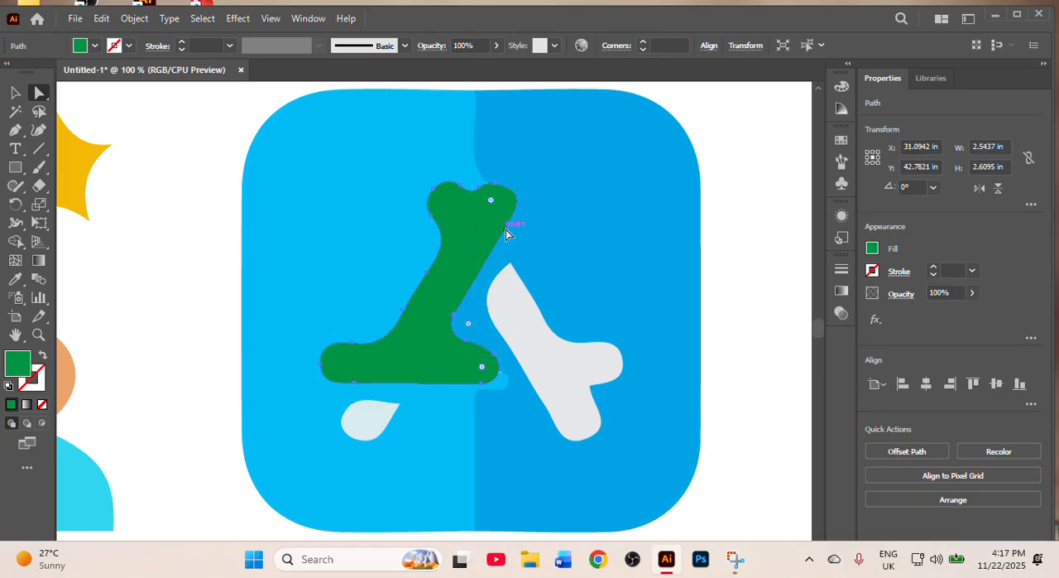
left_click_drag(506, 225, 633, 254)
key("ctrl+z")
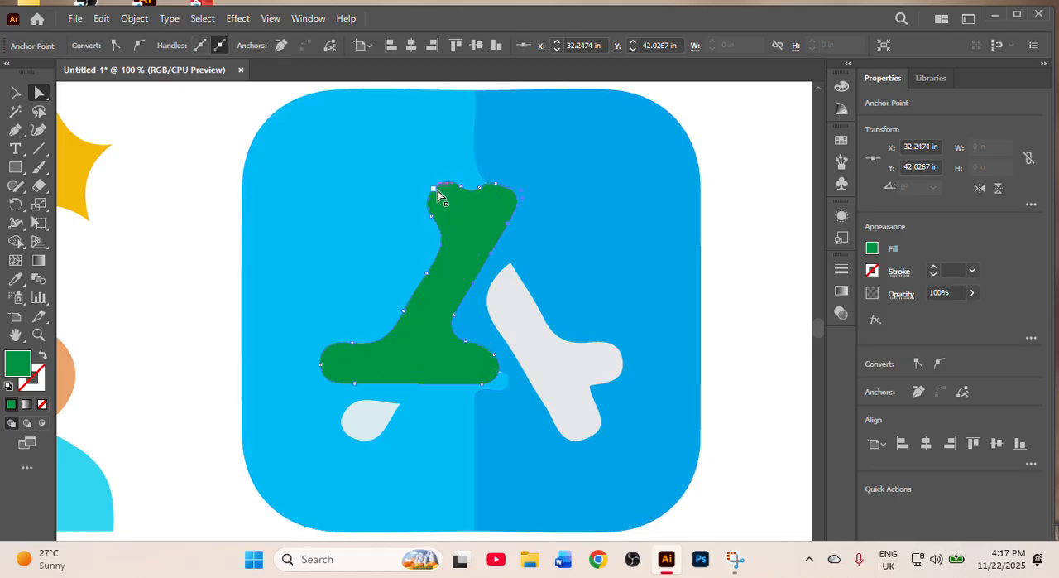
- Try reshaping the green logo piece's outline with the Curvature tool, and undo the reshaping
left_click(38, 131)
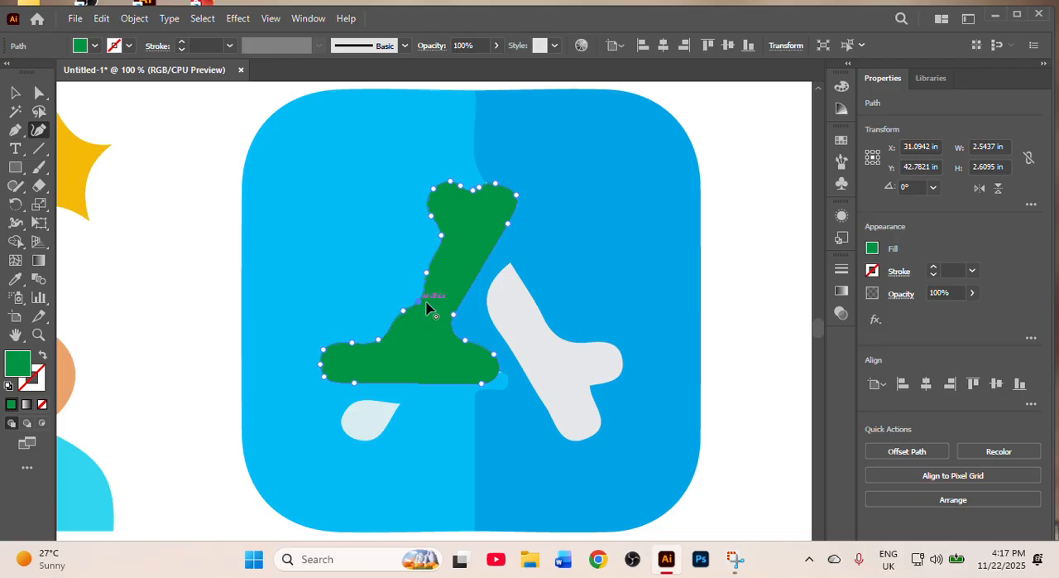
left_click_drag(479, 279, 464, 263)
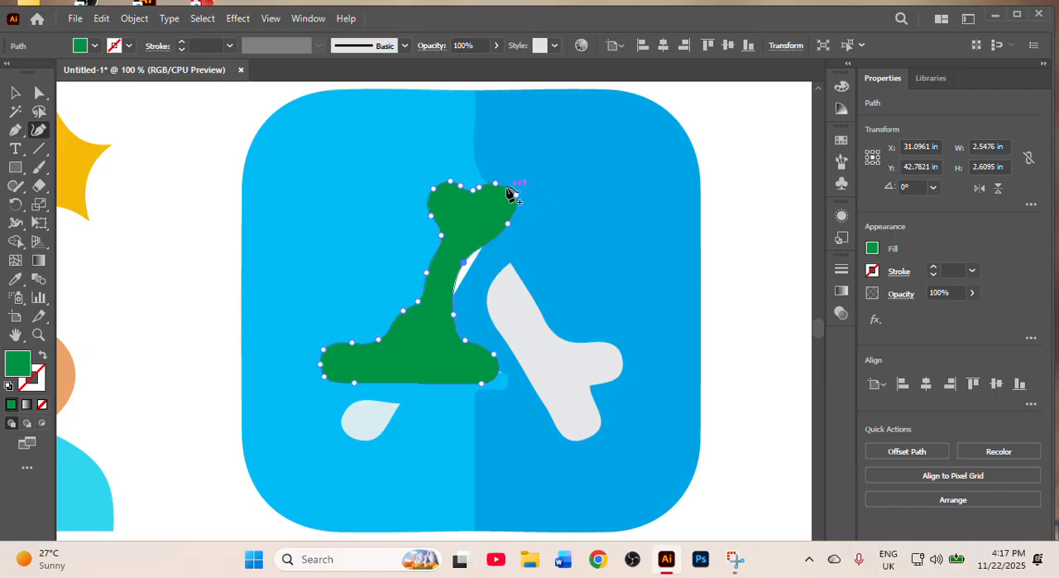
left_click_drag(510, 194, 495, 207)
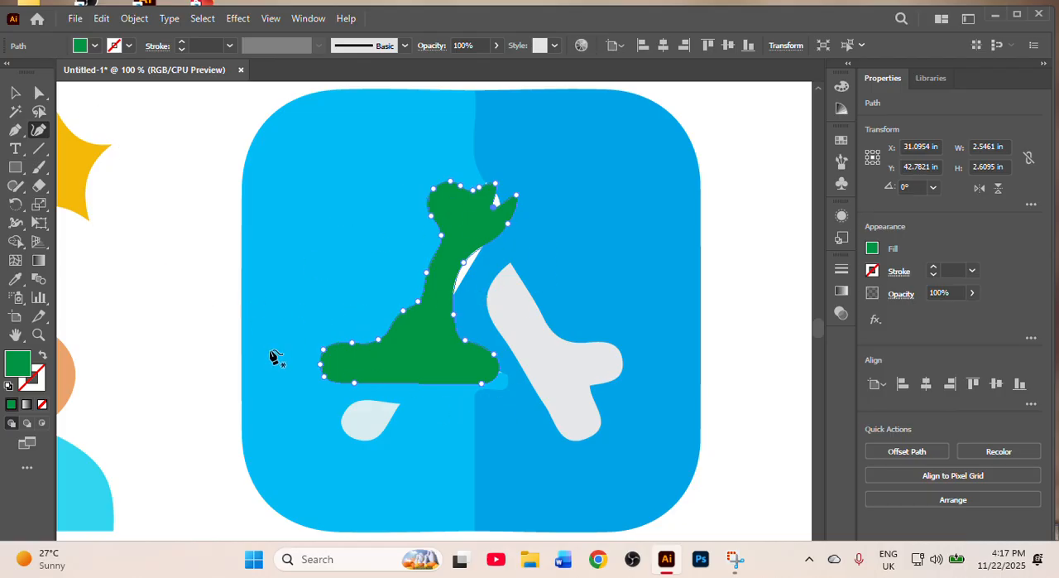
key("ctrl+z")
key("ctrl+z")
key("ctrl+z")
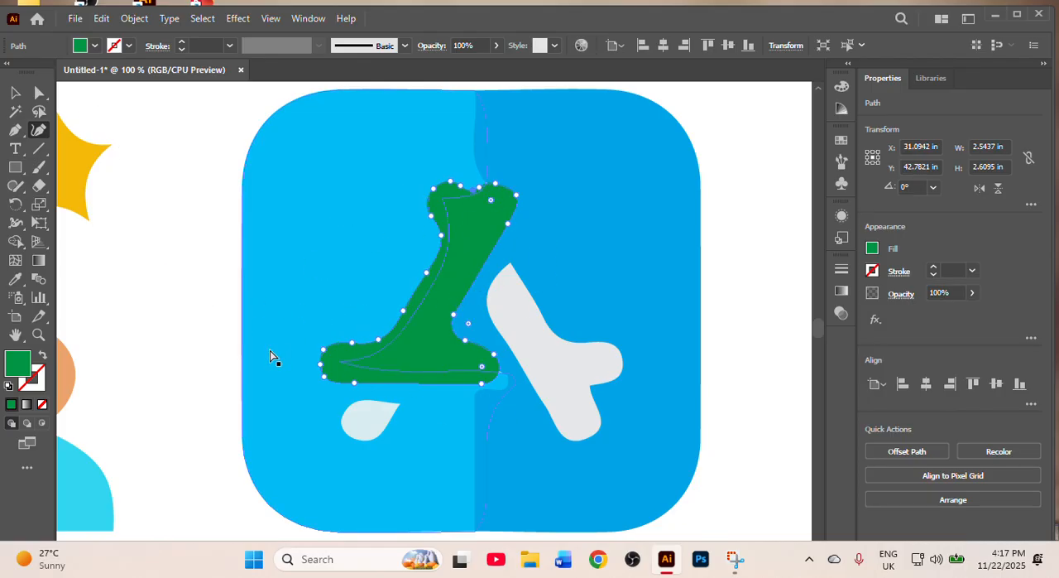
left_click(13, 93)
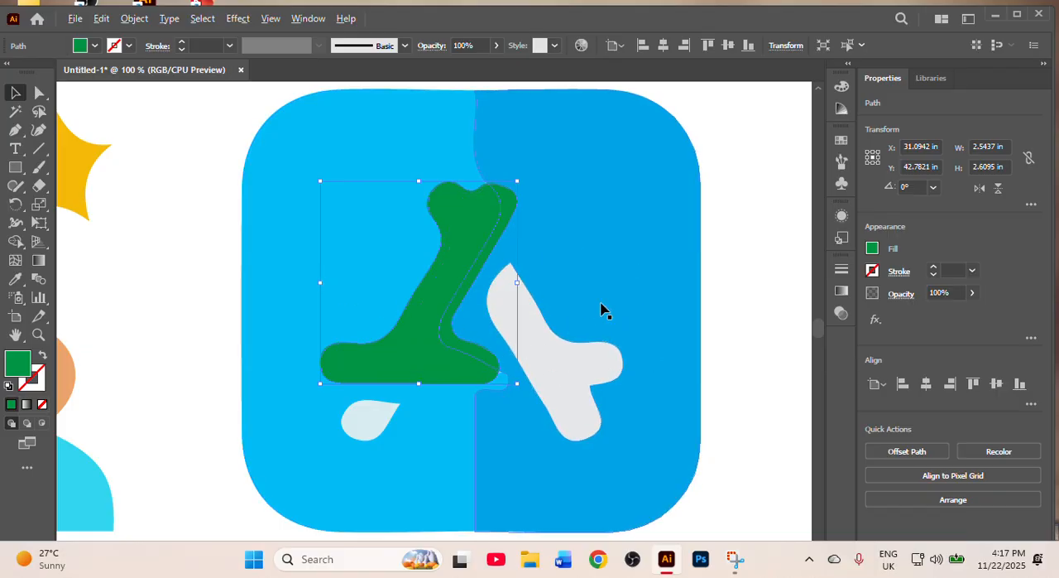
- Deselect the green logo piece and review the full set of eight traced icons
scroll(602, 310, "down", 2)
scroll(602, 310, "down", 2)
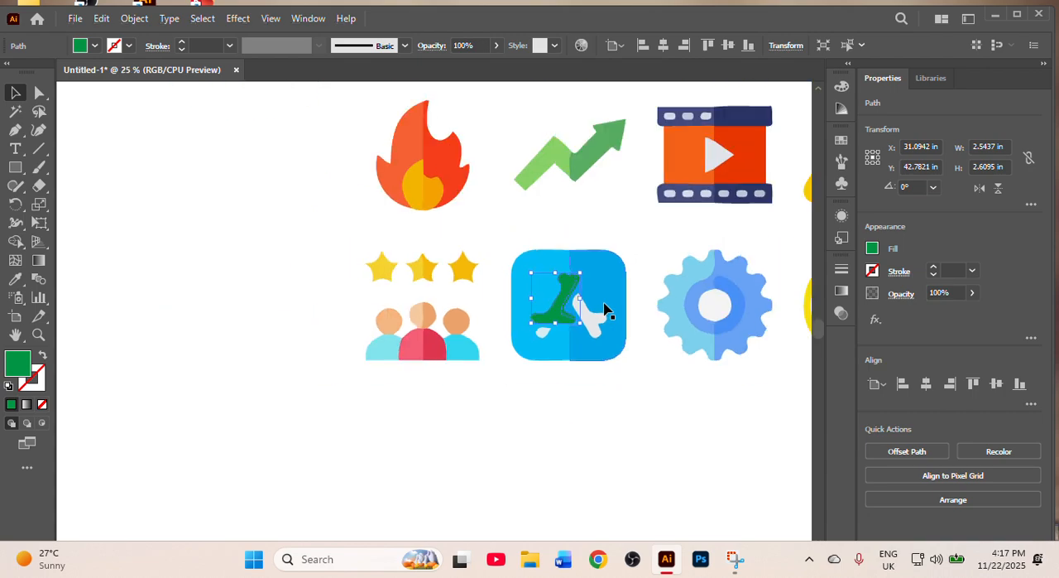
scroll(745, 422, "down", 1)
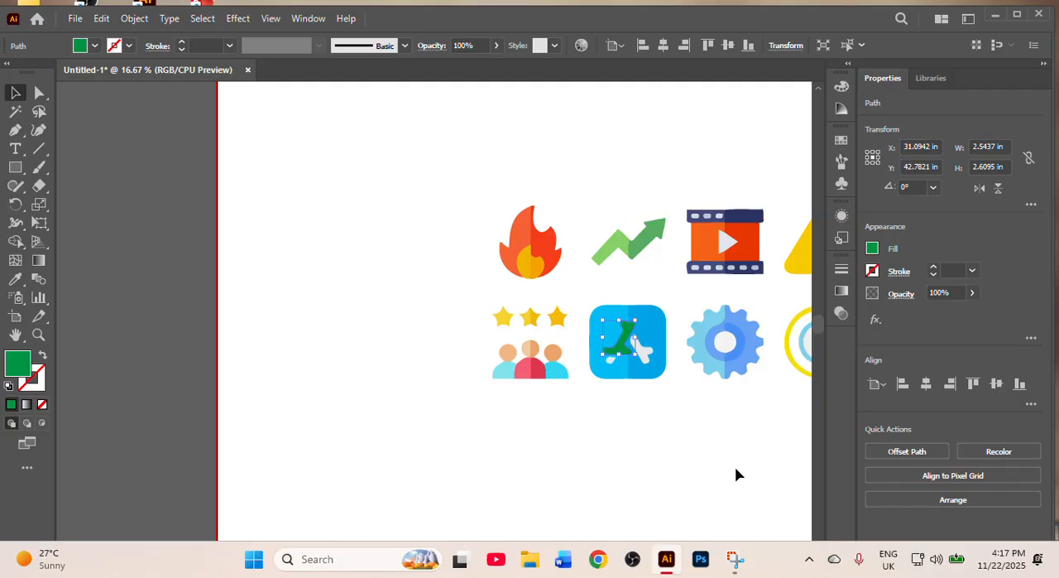
key("space")
left_click_drag(734, 466, 554, 426)
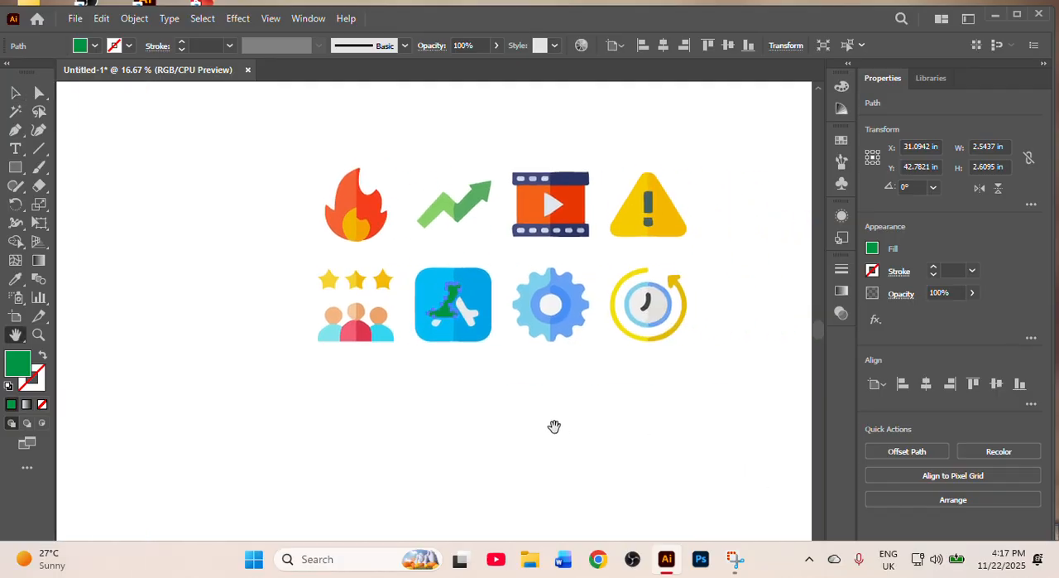
left_click(17, 92)
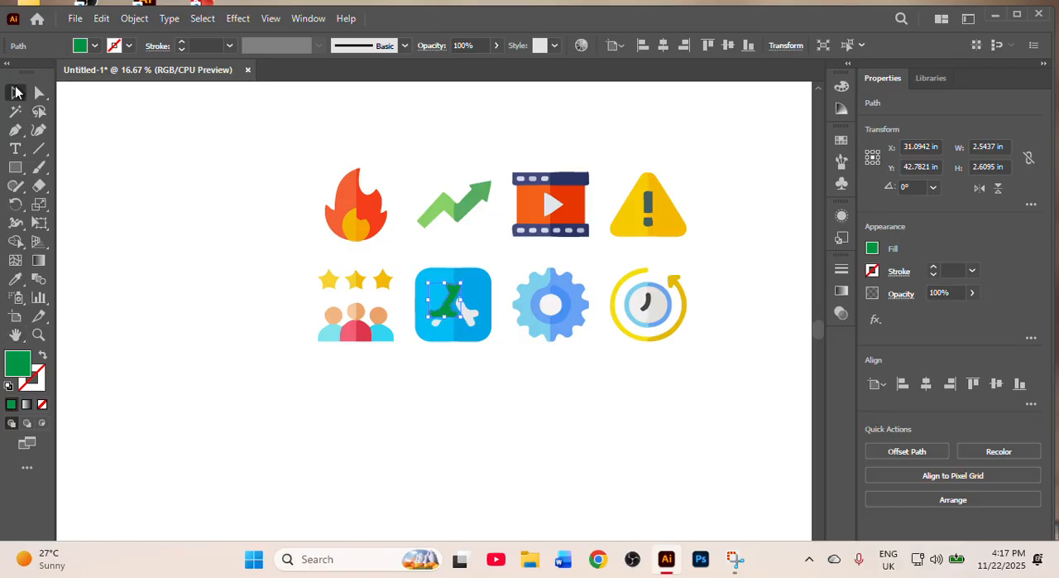
left_click(490, 365)
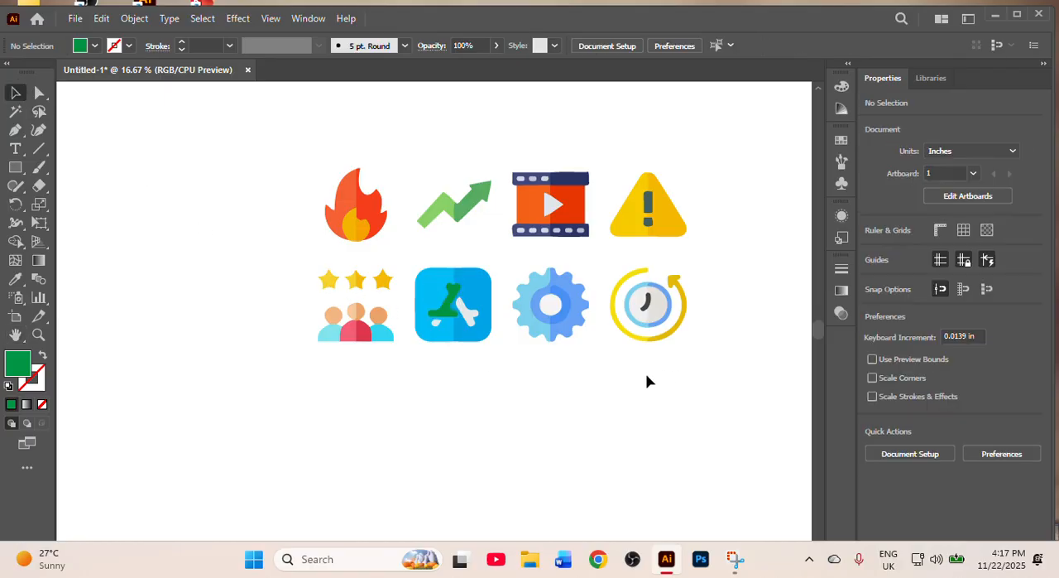
- Inspect the clock icon's separate vector shapes by selecting its dial halves and the yellow outer ring pieces
scroll(648, 381, "up", 6)
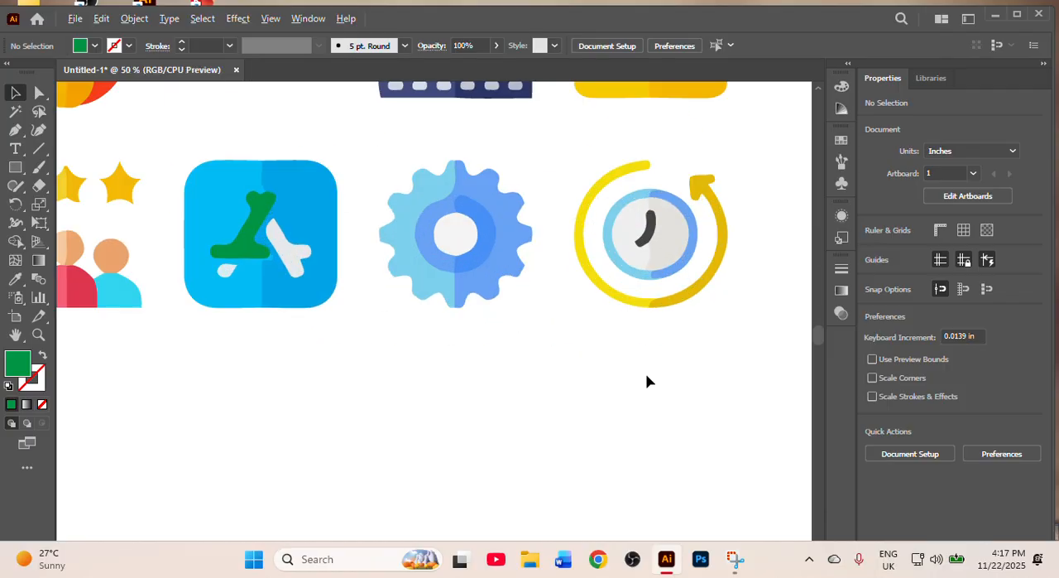
scroll(638, 301, "up", 1)
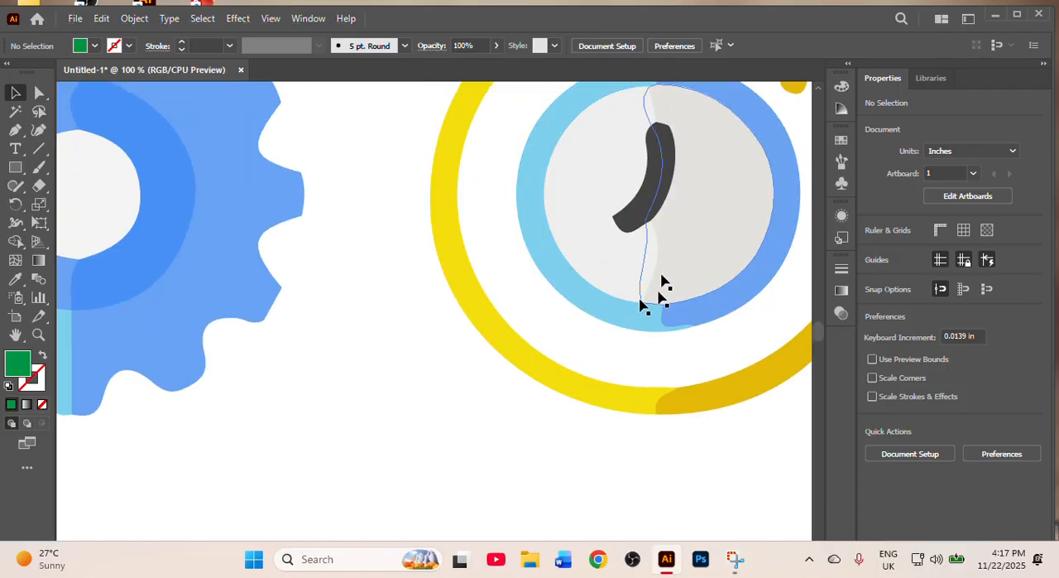
left_click(582, 232)
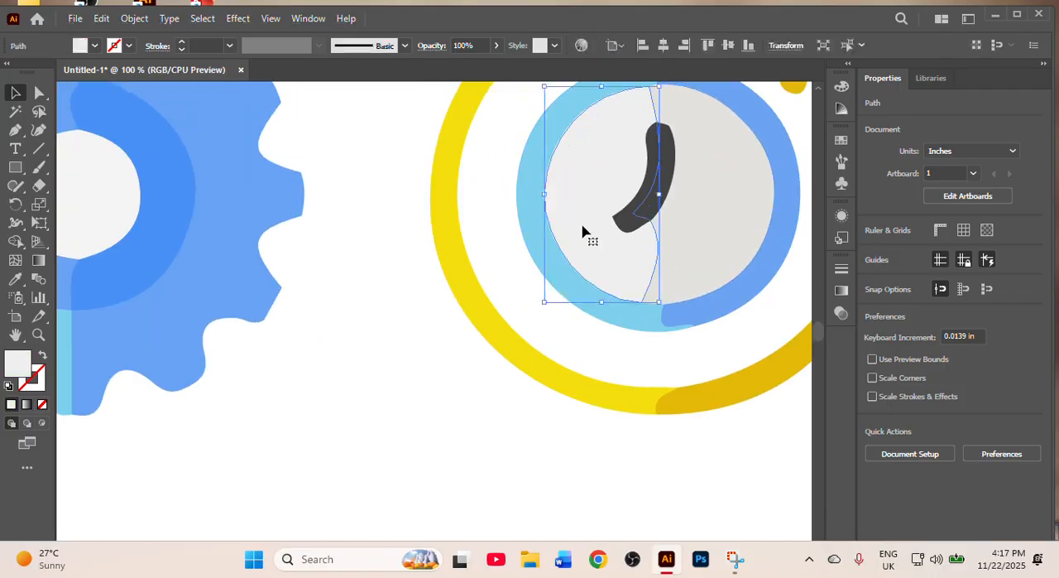
left_click(693, 229)
left_click(576, 342)
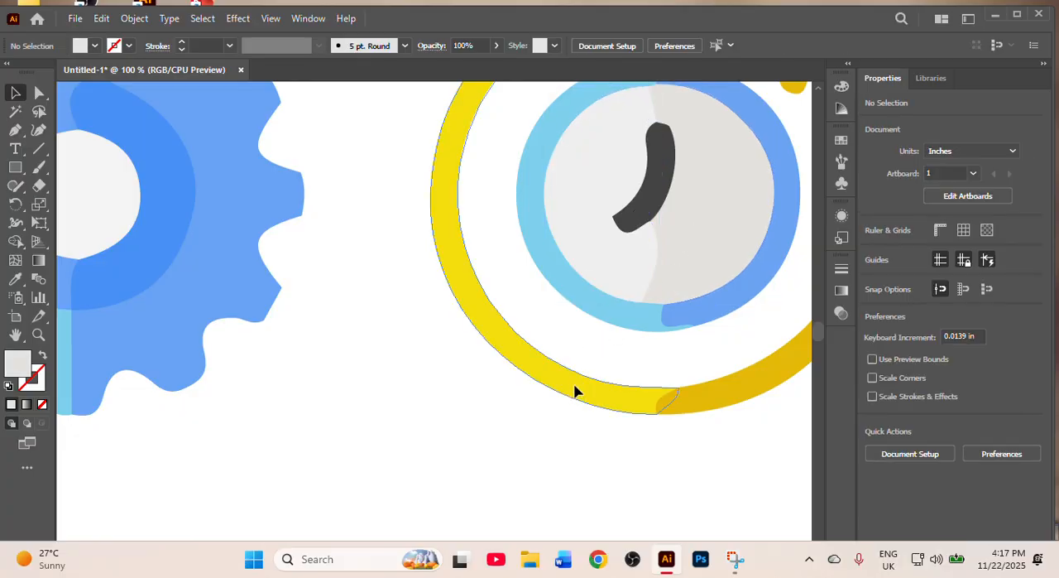
left_click(577, 387)
left_click(725, 390)
scroll(703, 388, "up", 8)
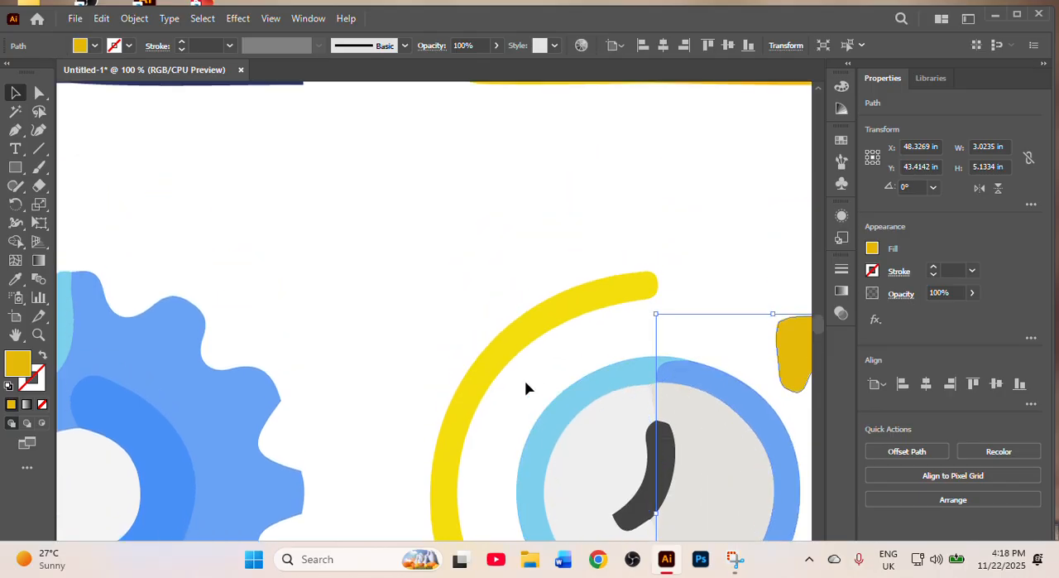
scroll(526, 388, "down", 5)
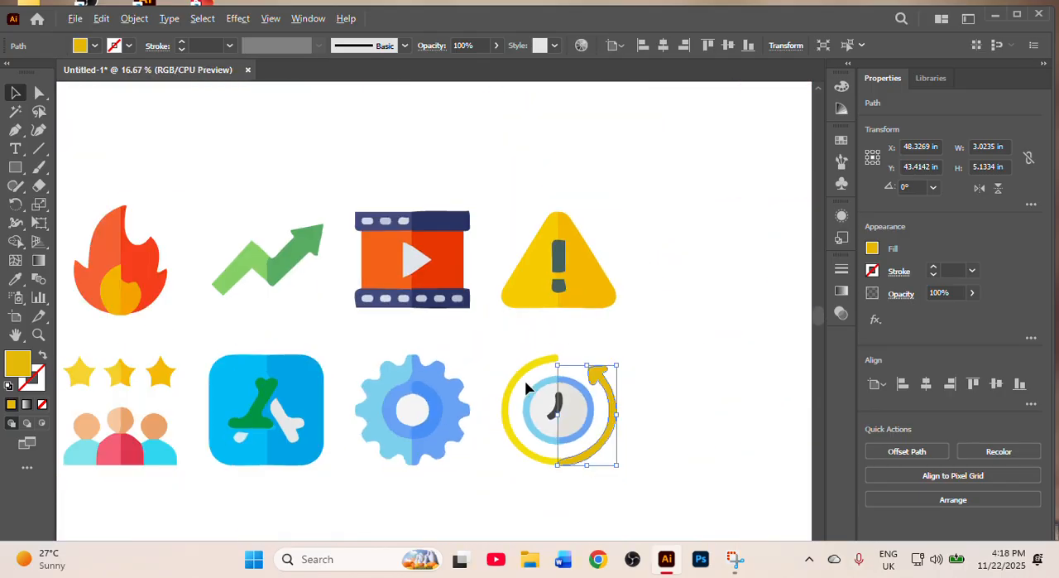
scroll(524, 386, "down", 1)
scroll(430, 358, "down", 2)
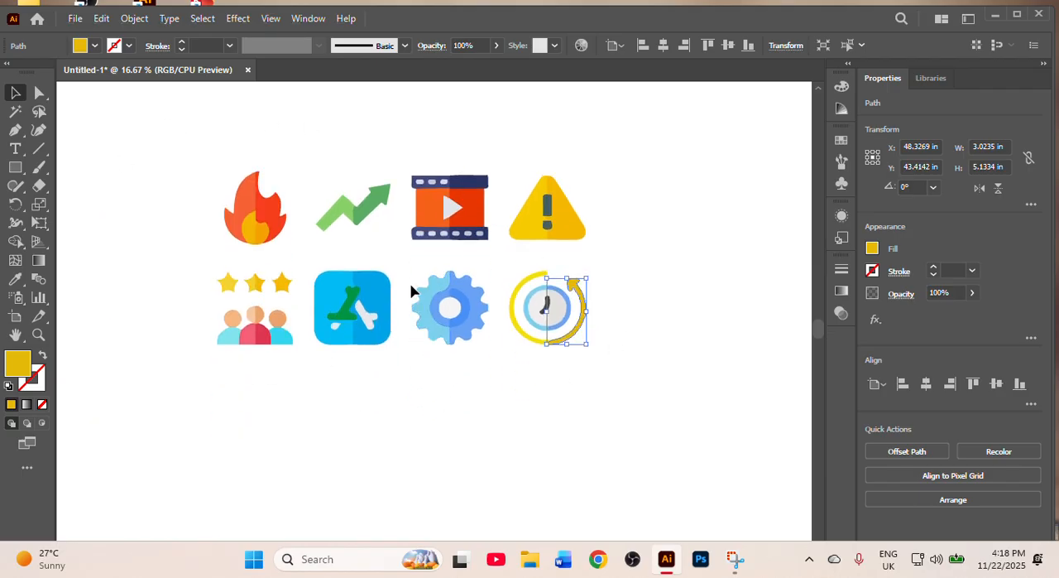
scroll(403, 184, "down", 1)
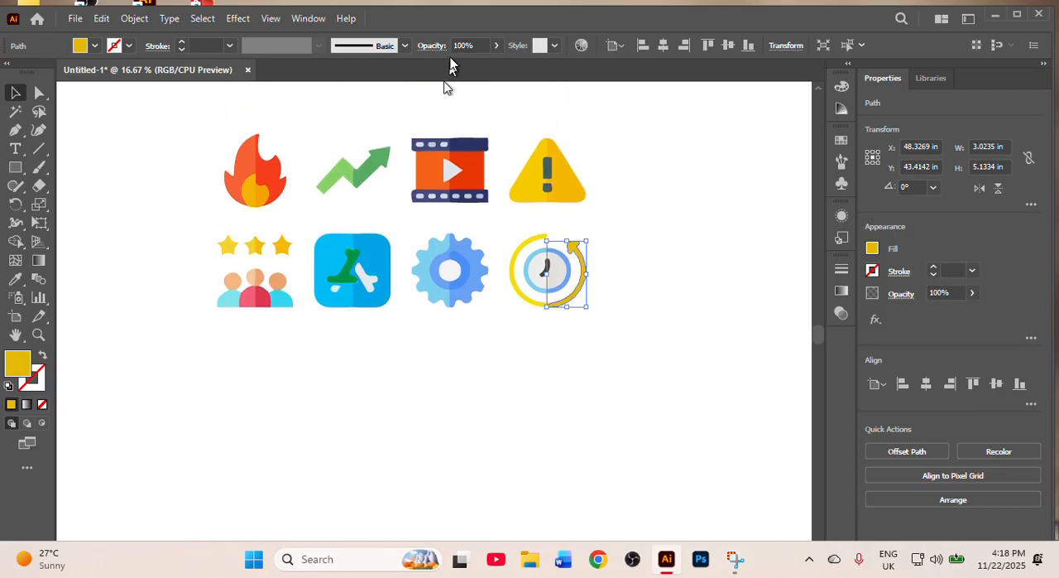